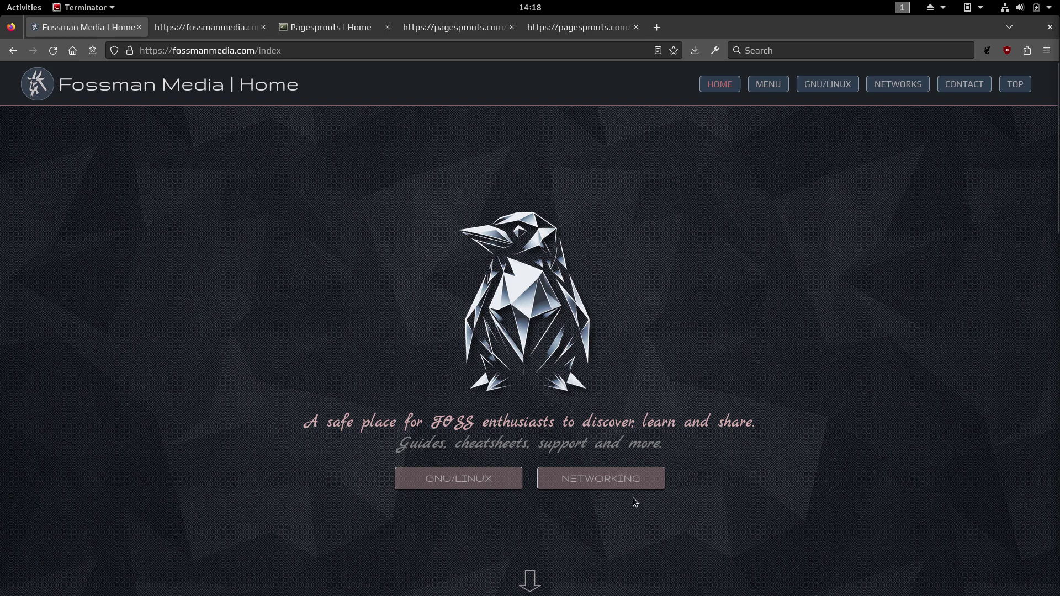
- Go to the Fossman Media NETWORKING section and open the Reverse Proxies guide from its links
left_click(628, 480)
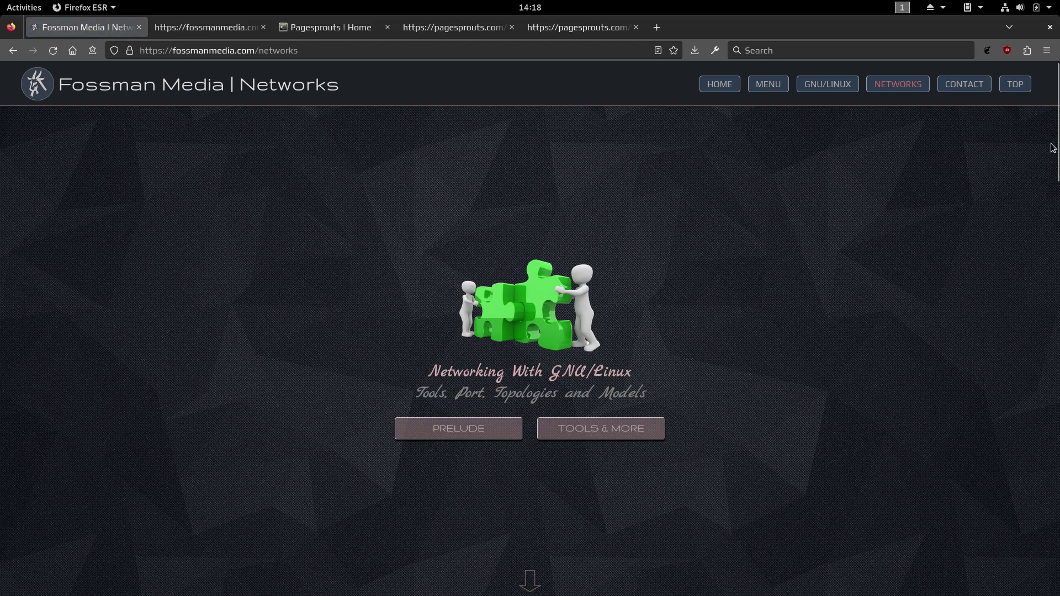
left_click_drag(1057, 145, 1055, 373)
scroll(1055, 359, "up", 5)
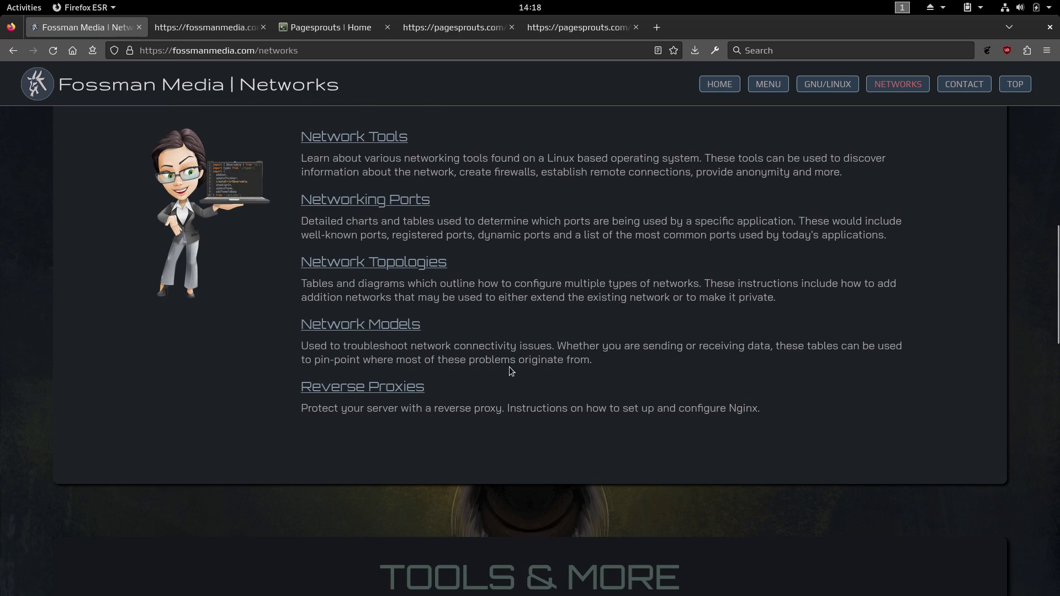
left_click(339, 394)
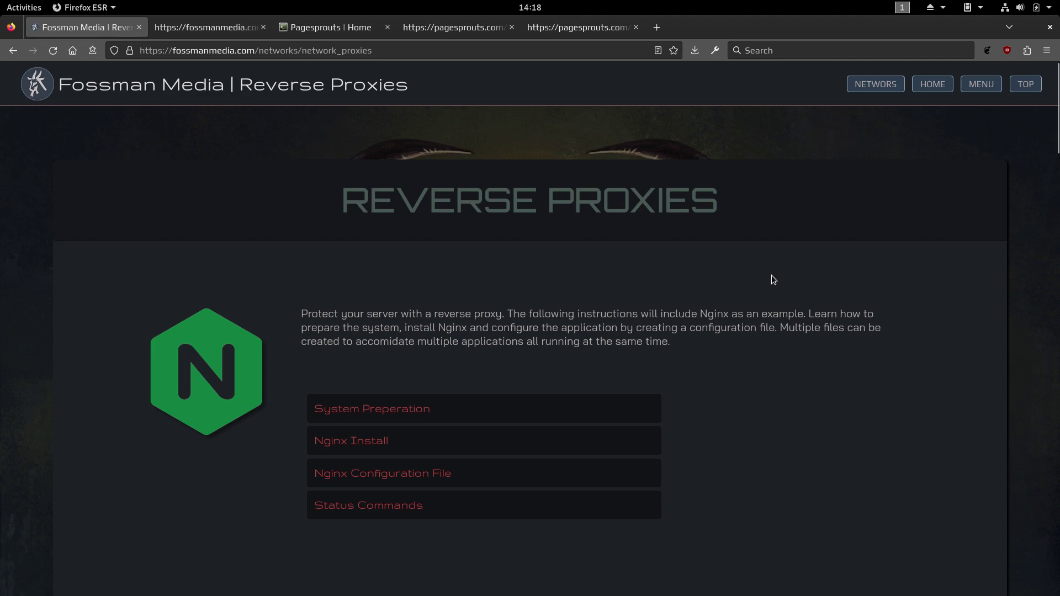
scroll(1055, 148, "down", 2)
scroll(1055, 148, "down", 20)
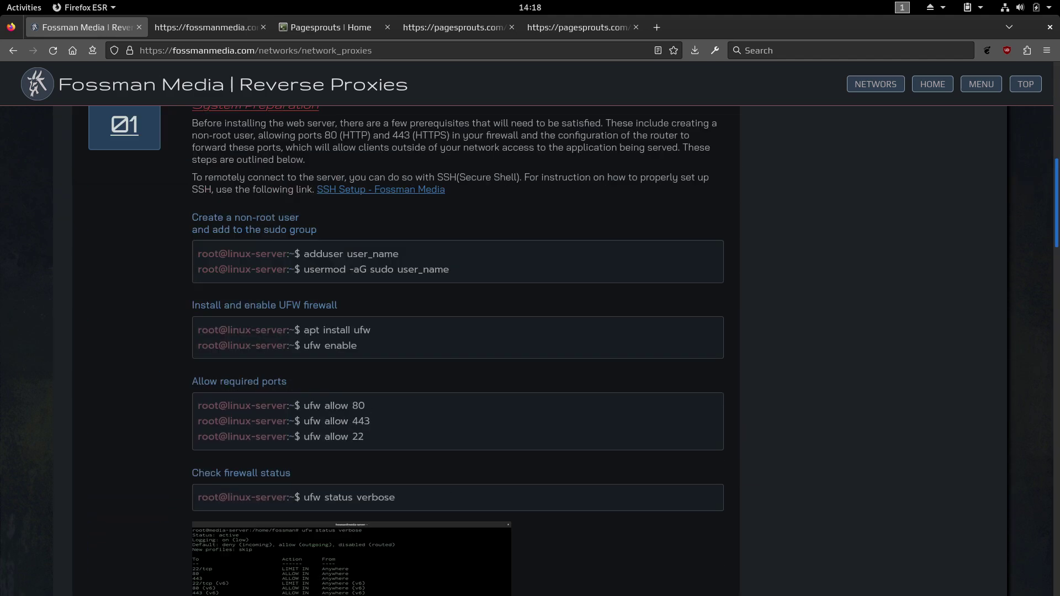
scroll(405, 349, "down", 1)
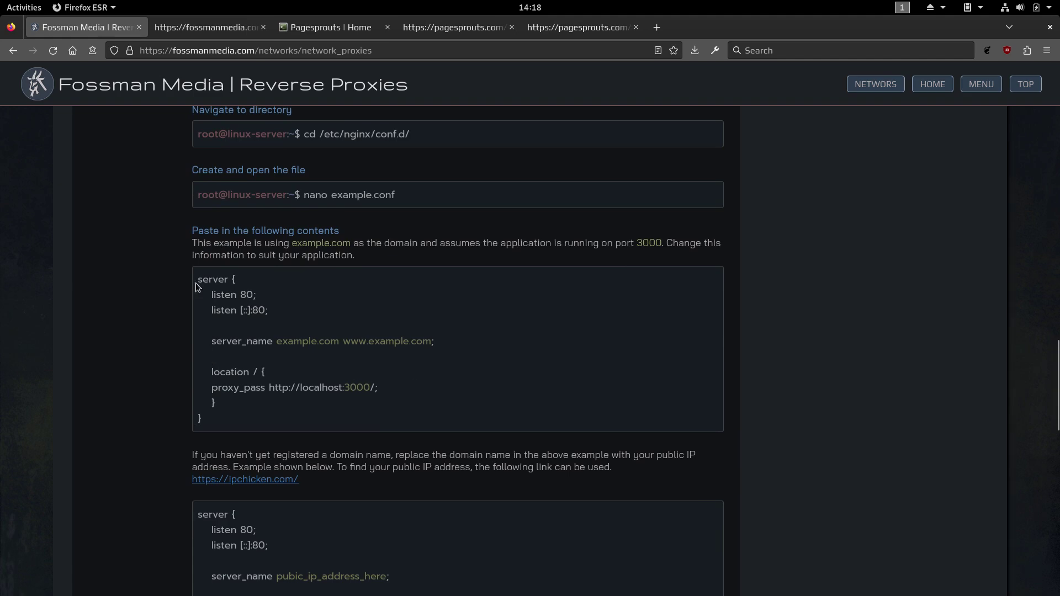
left_click_drag(197, 280, 243, 429)
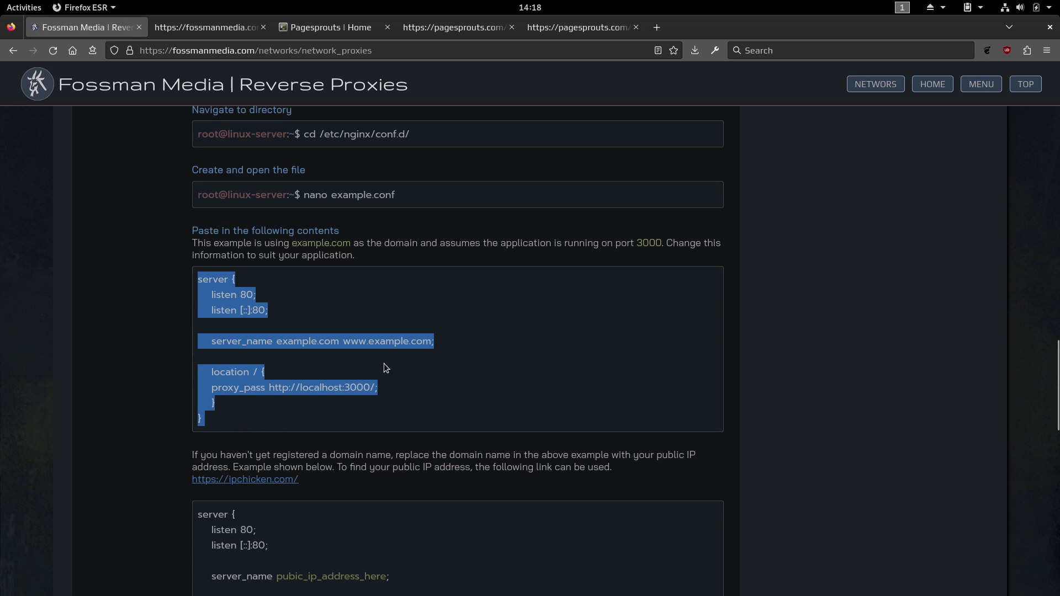
left_click(308, 363)
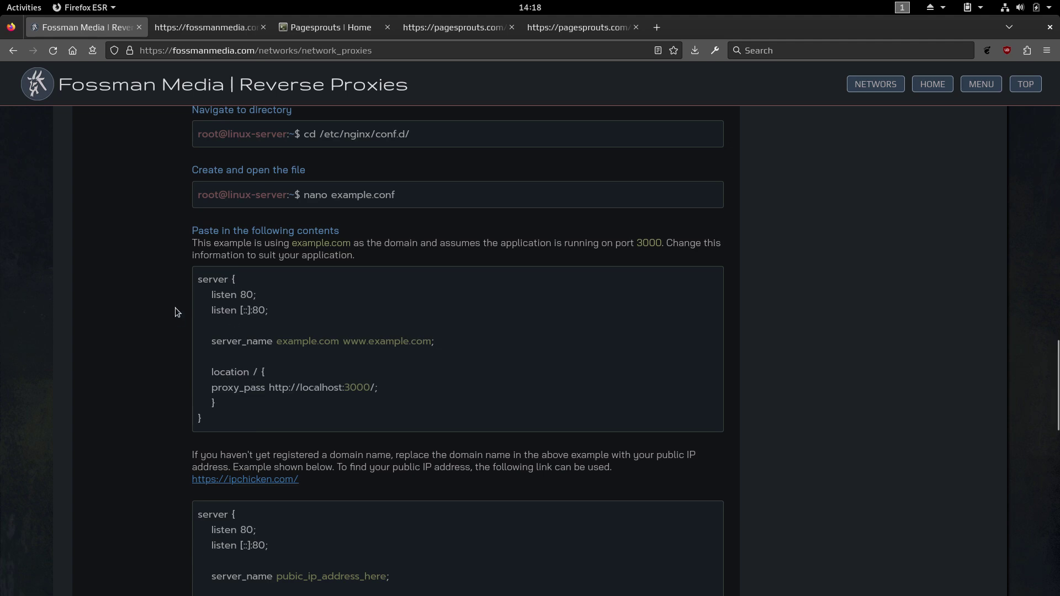
left_click_drag(199, 284, 209, 412)
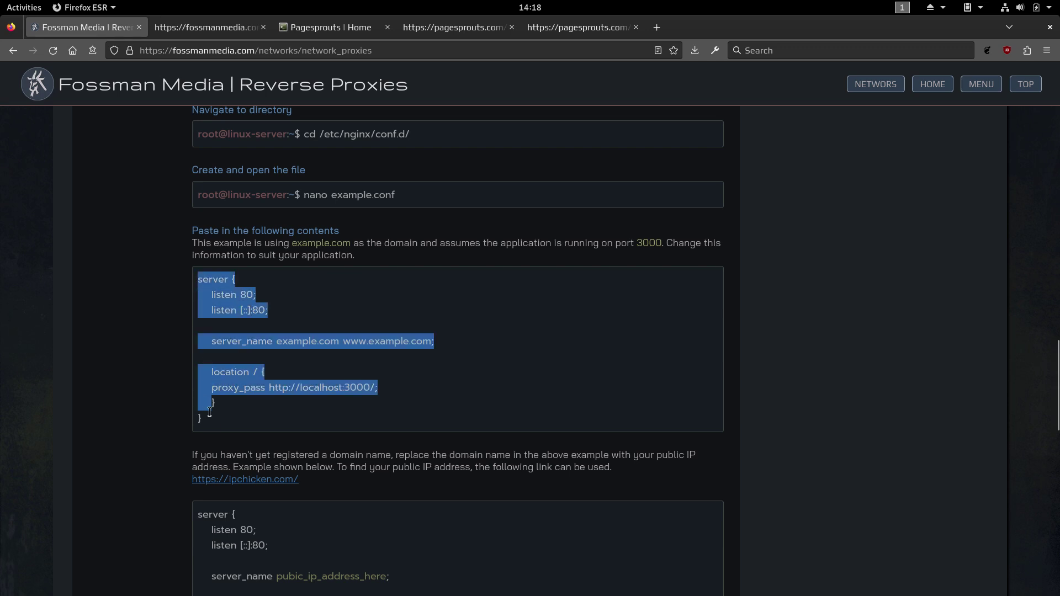
left_click(355, 360)
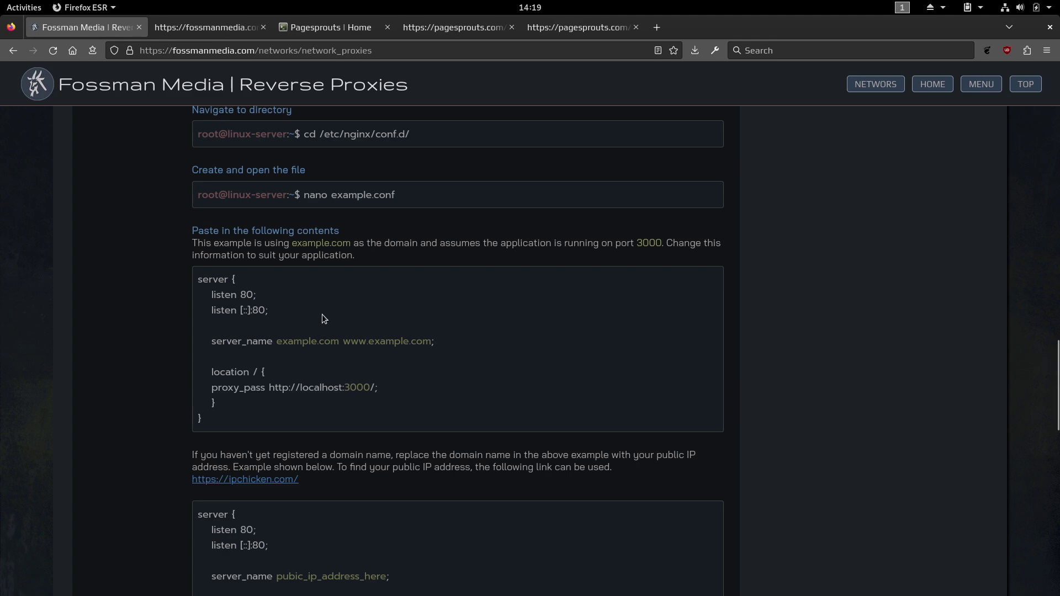
left_click(215, 32)
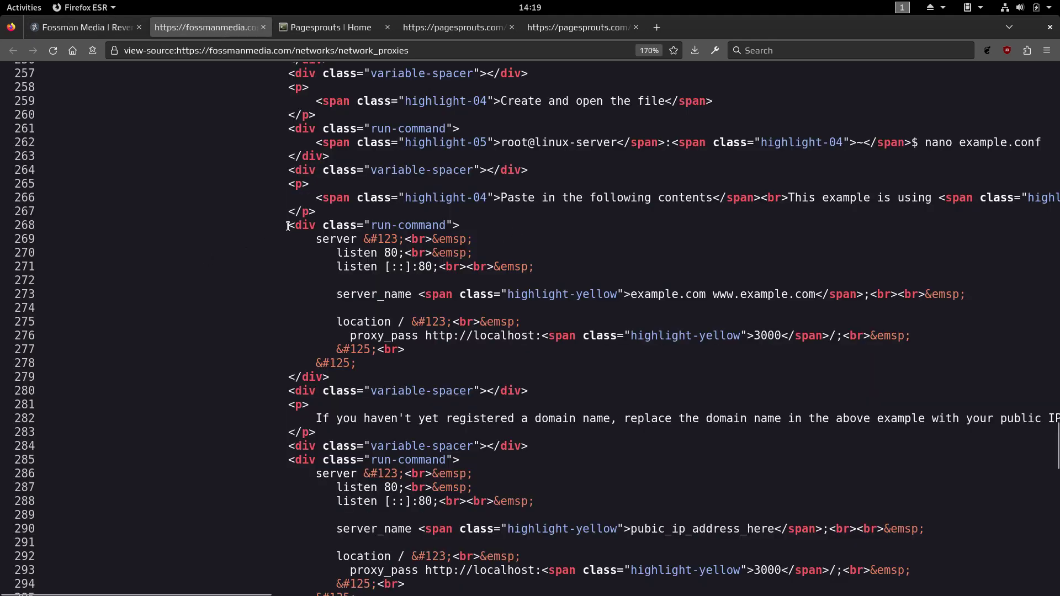
left_click_drag(288, 226, 383, 375)
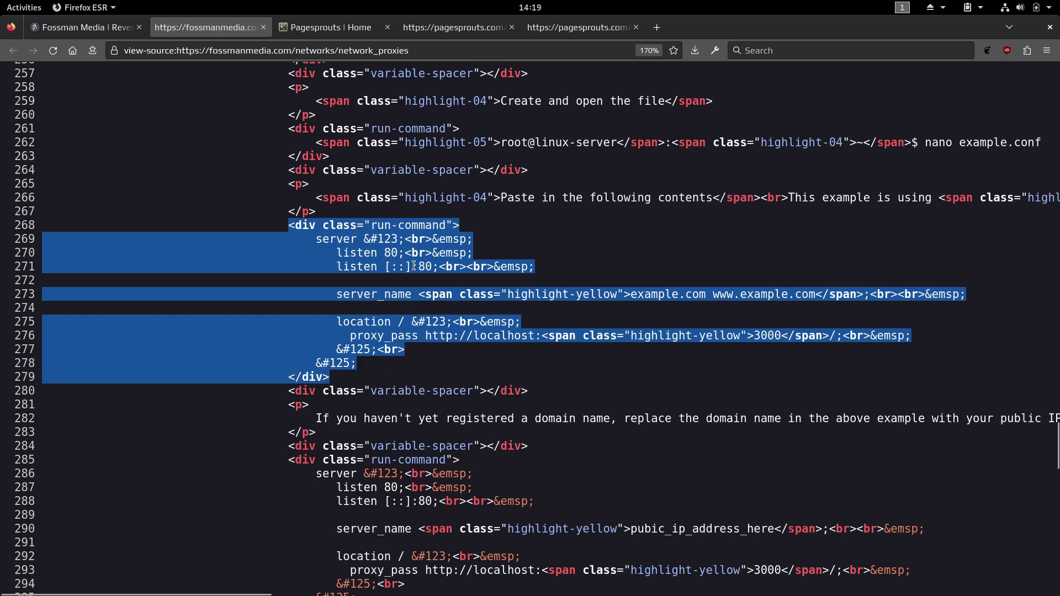
left_click(497, 250)
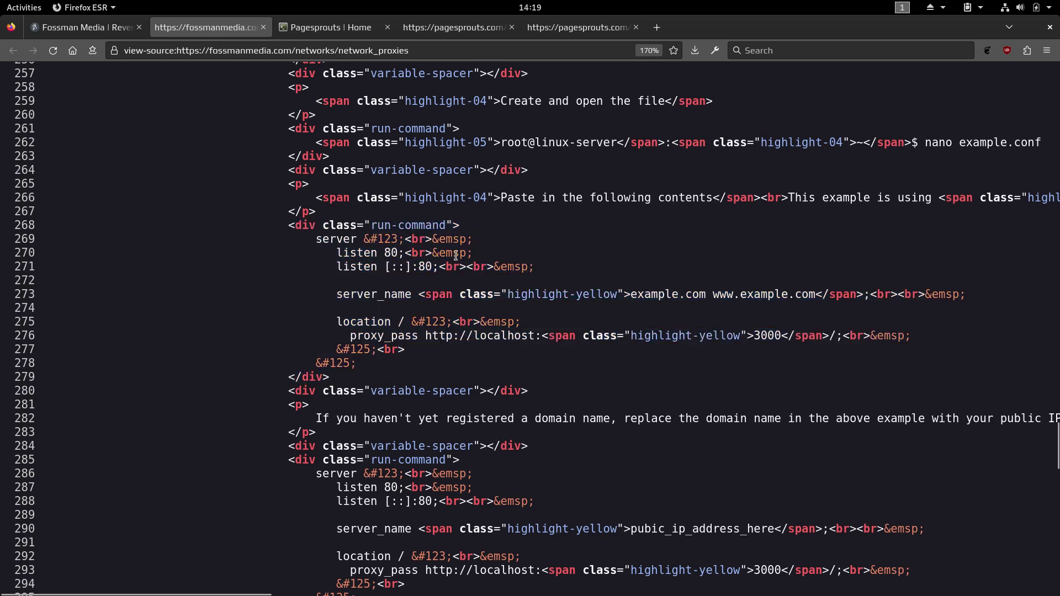
left_click_drag(433, 239, 465, 257)
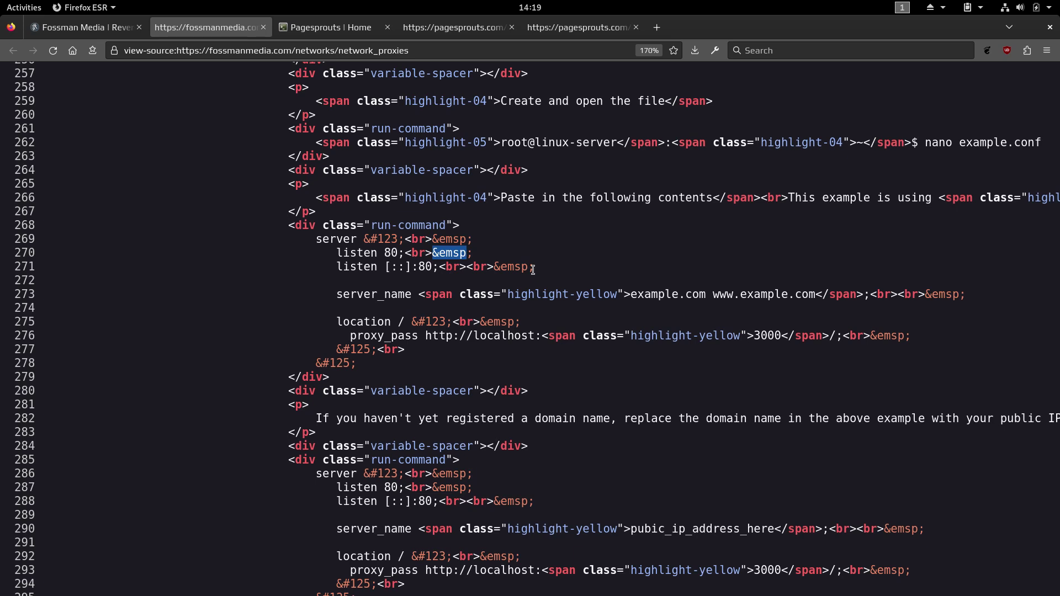
left_click(645, 234)
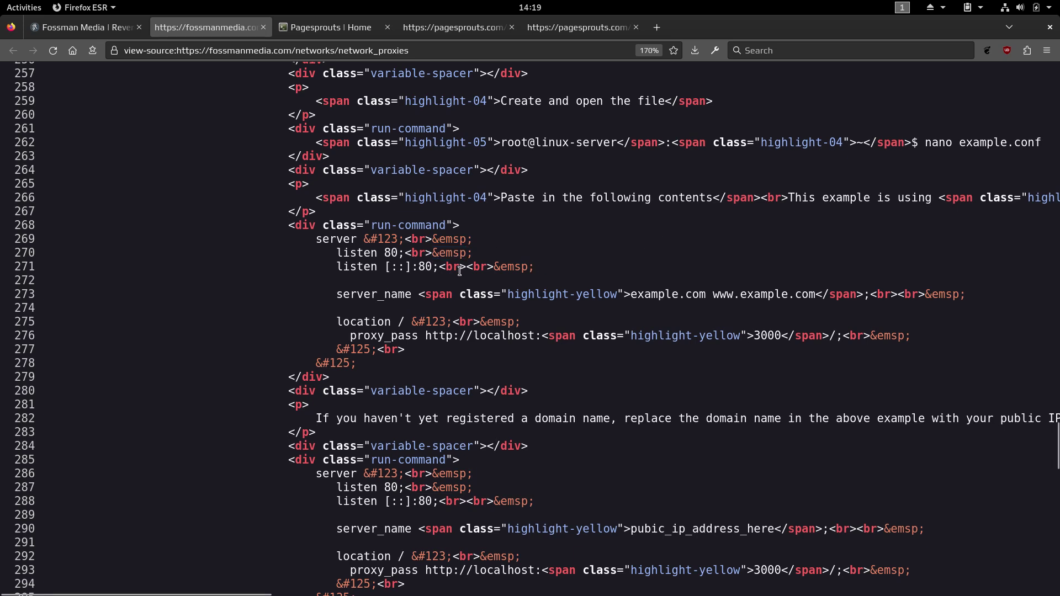
- Copy the whole nginx server block from the rendered Reverse Proxies page
left_click(83, 27)
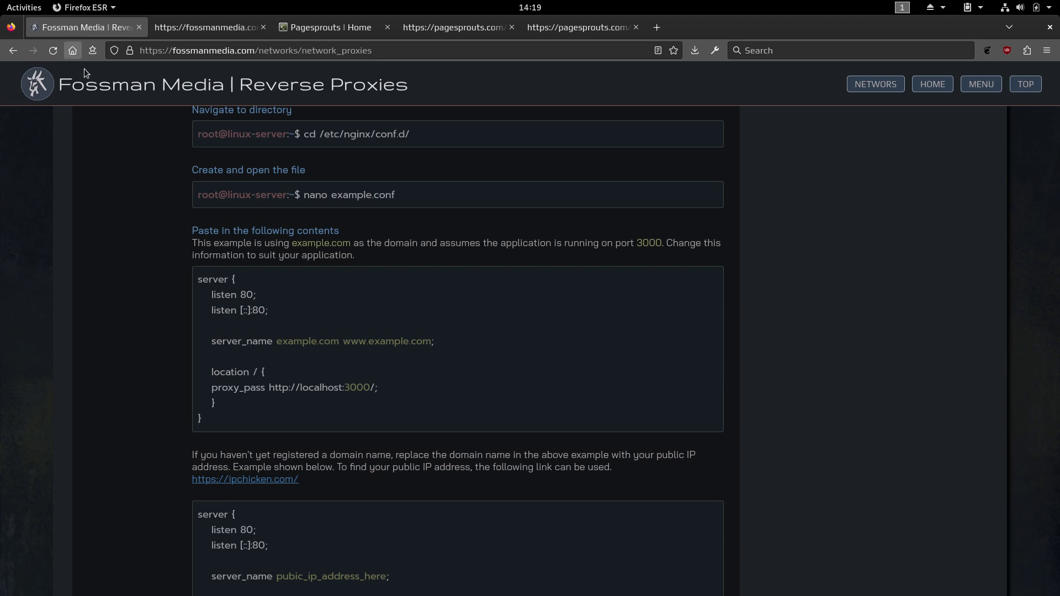
left_click_drag(197, 276, 246, 418)
right_click(245, 416)
left_click(257, 398)
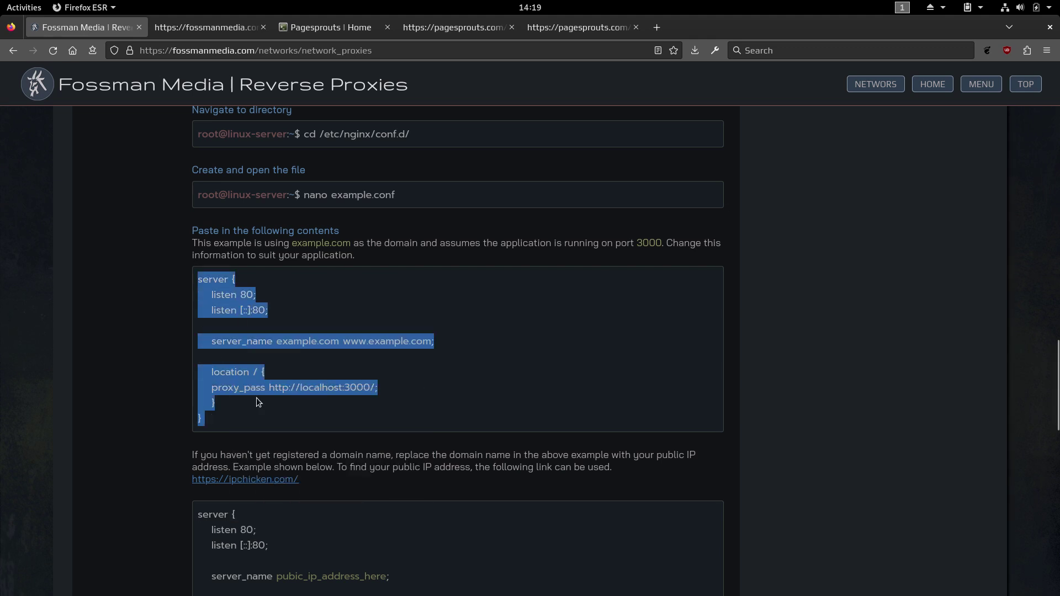
- Paste the nginx config into a new Text Editor document, then close it without saving
key("super")
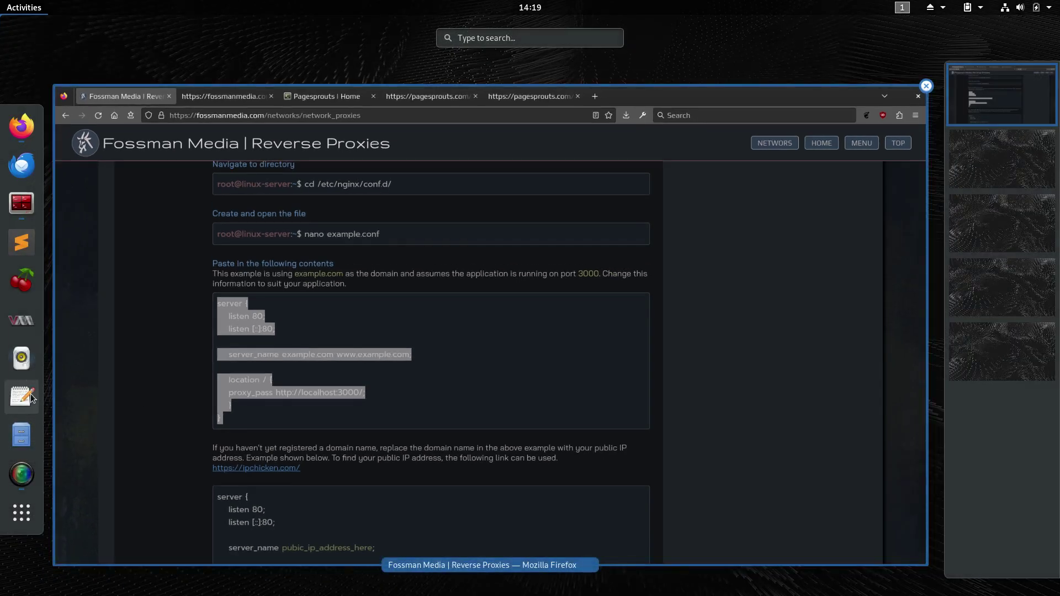
left_click(22, 396)
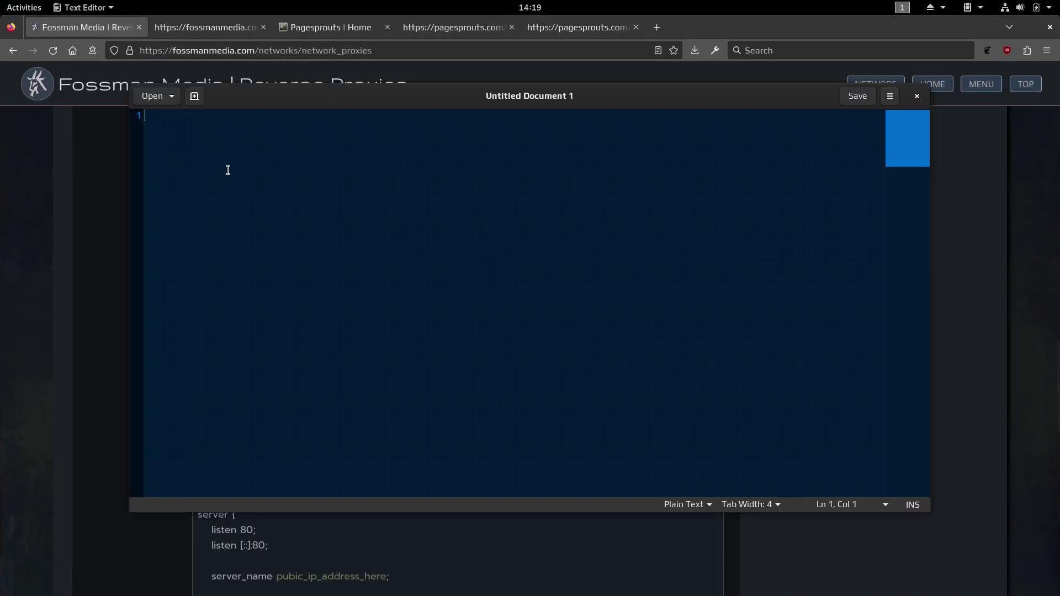
right_click(228, 169)
left_click(278, 238)
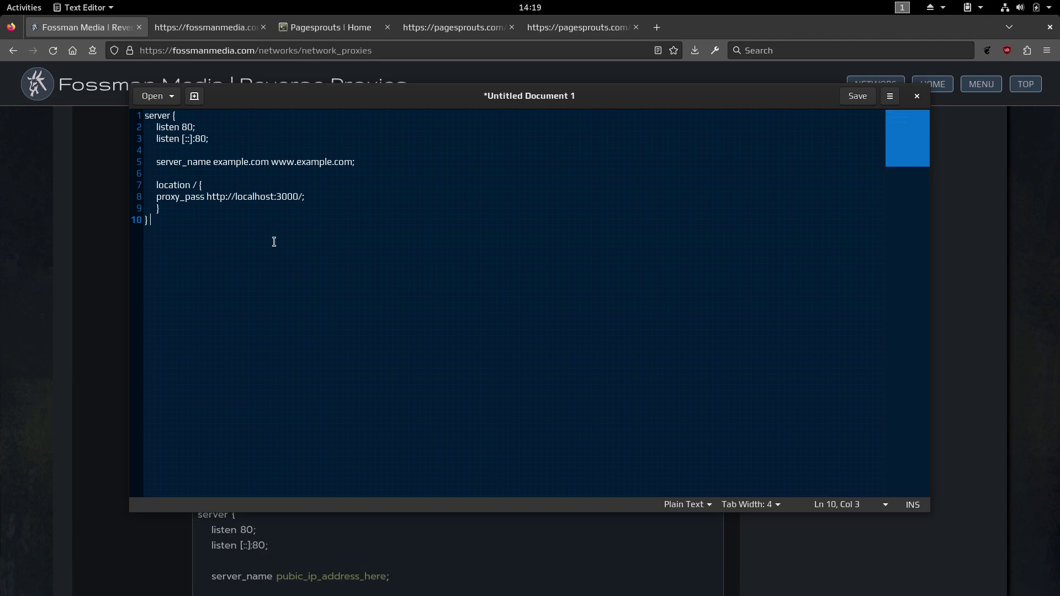
left_click(920, 95)
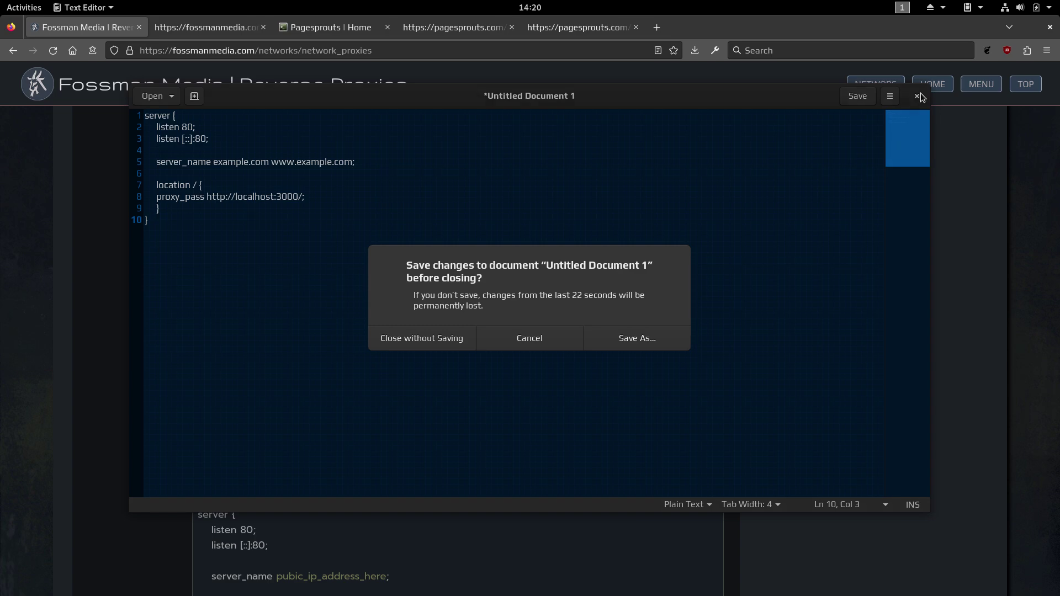
left_click(422, 336)
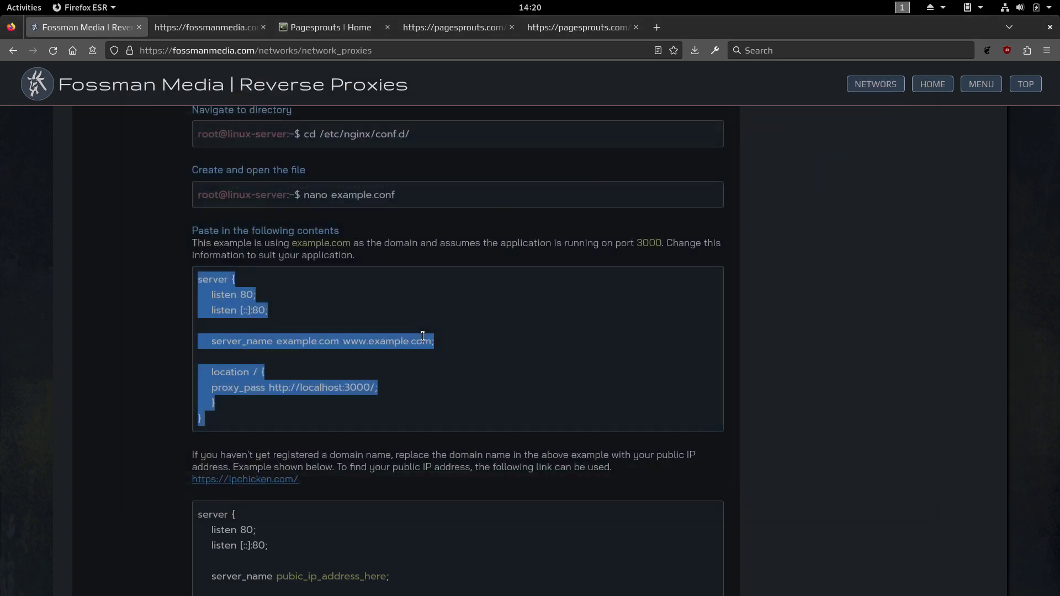
- Clear the code selection, load the Fossman Media home page via its logo, then return to Pagesprouts
left_click(611, 315)
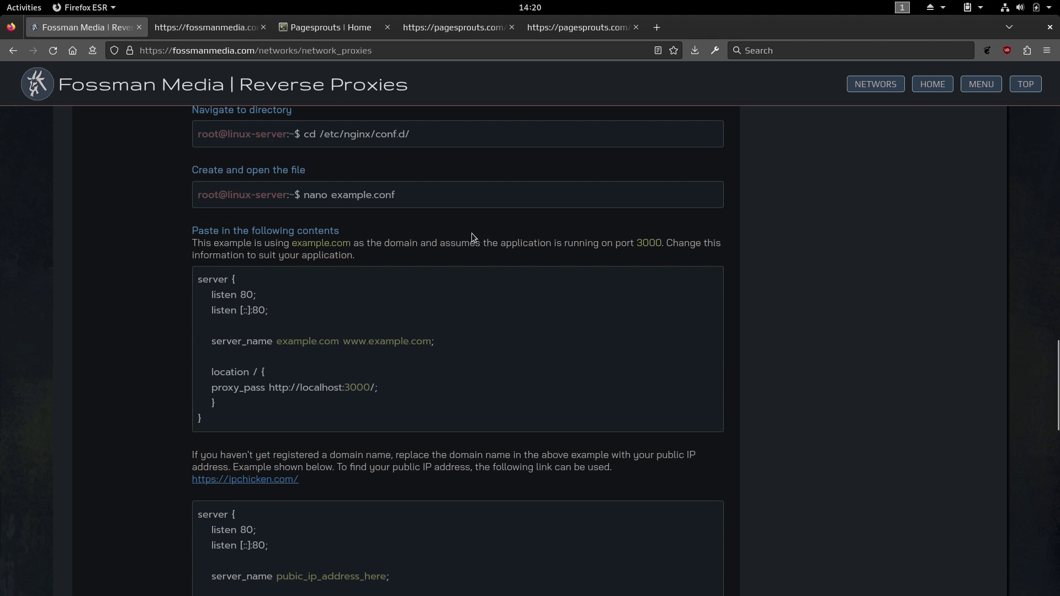
left_click(319, 23)
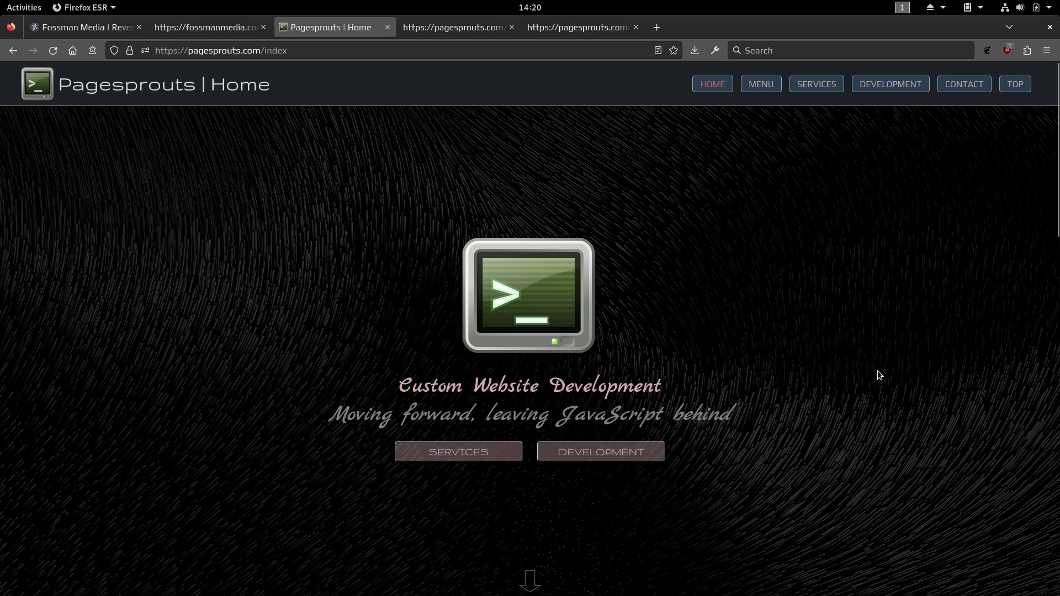
left_click(55, 27)
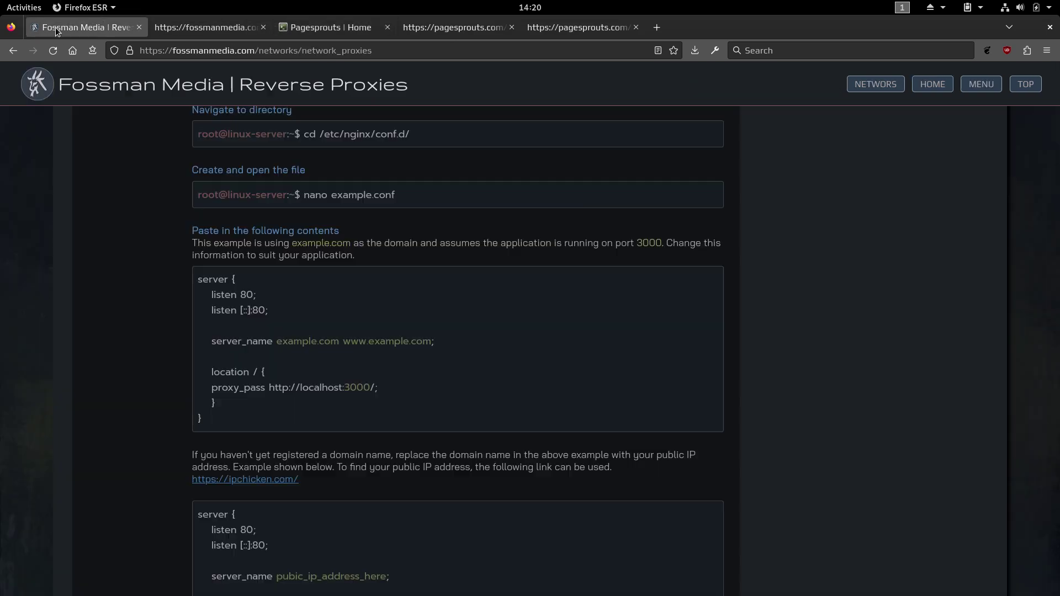
left_click(38, 83)
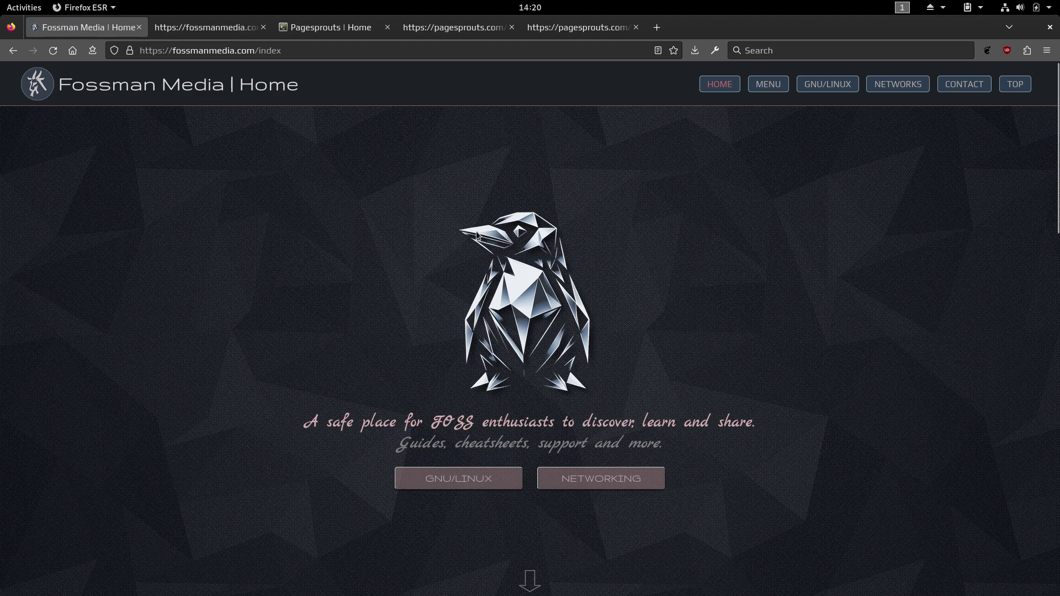
left_click(305, 29)
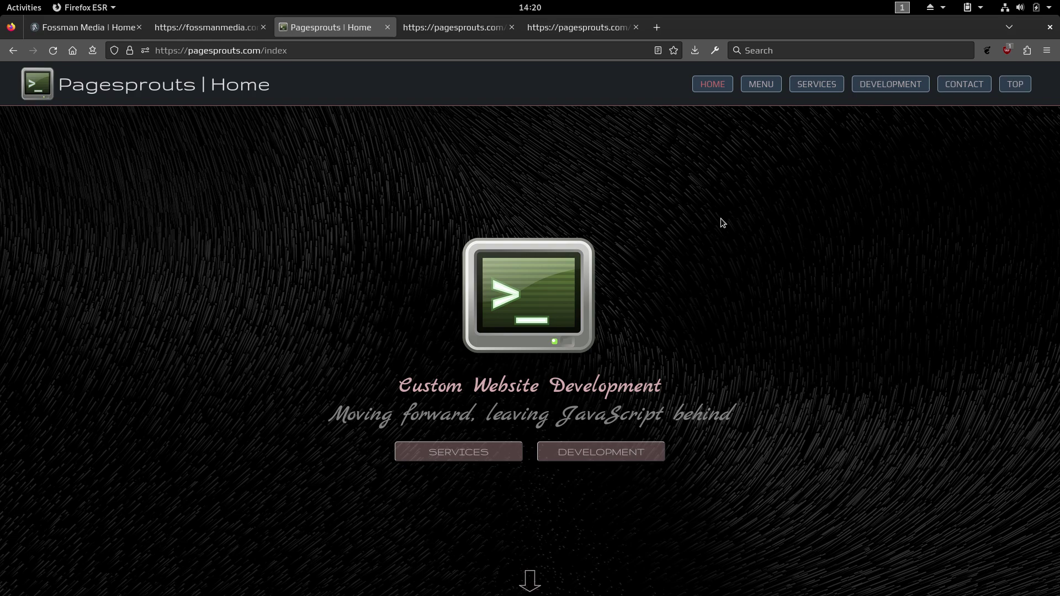
- Open the Pagesprouts DEVELOPMENT page and scroll through its ROADMAP step list
left_click(629, 459)
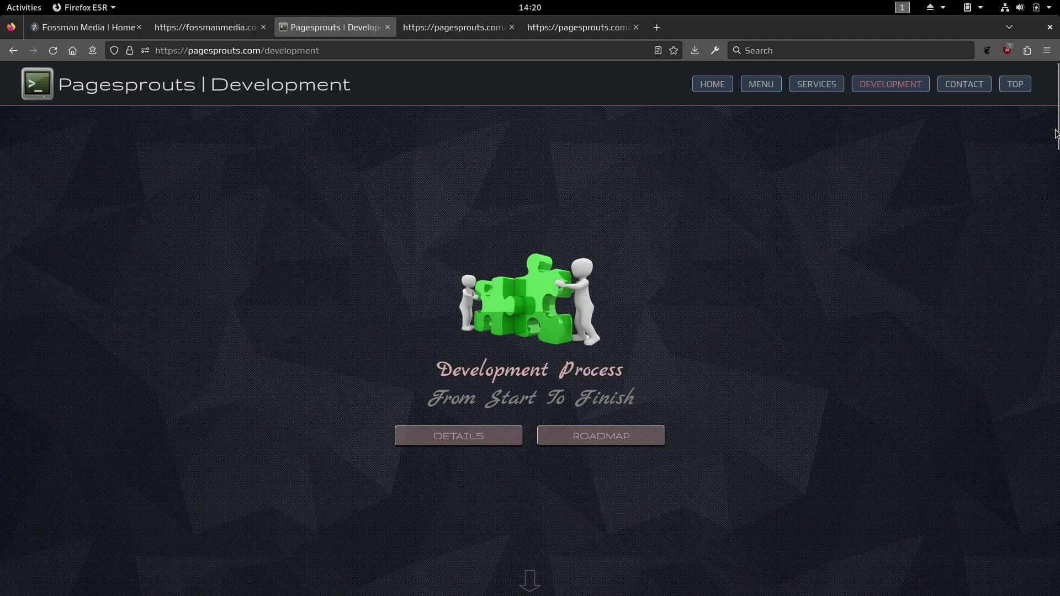
left_click_drag(1051, 135, 1052, 286)
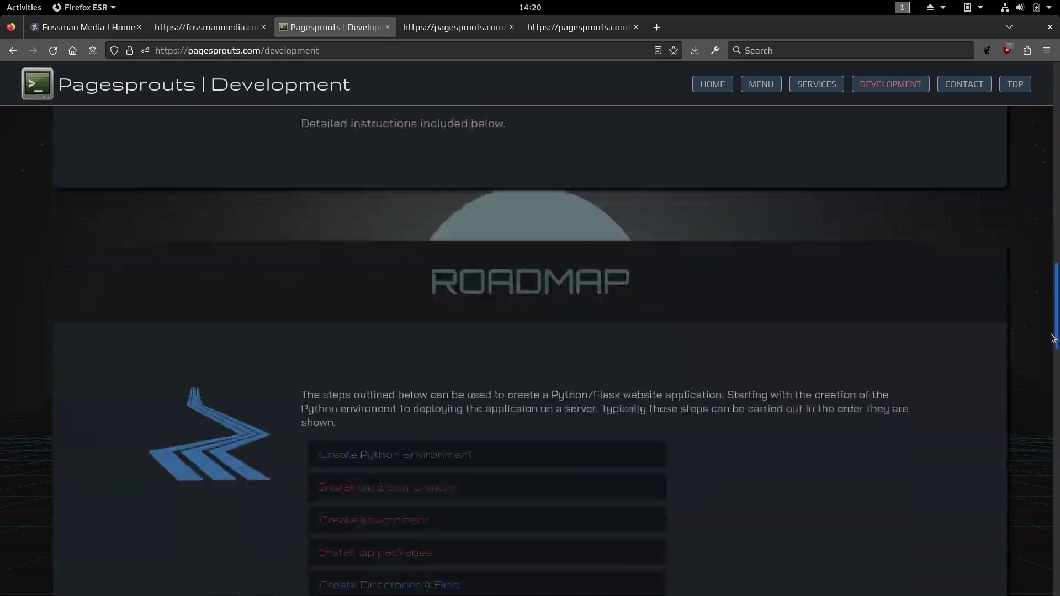
scroll(1051, 337, "down", 6)
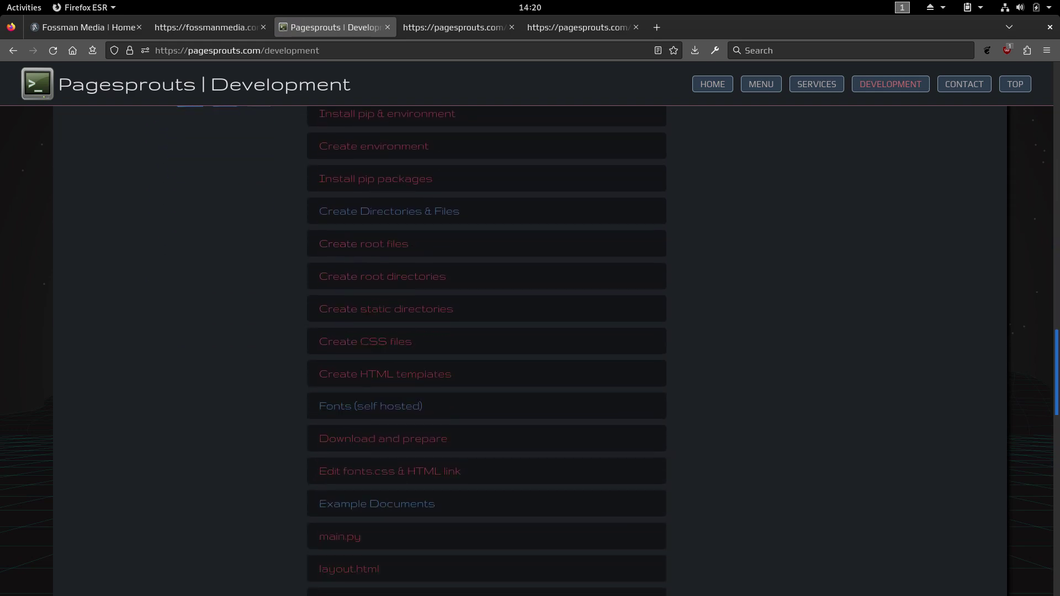
scroll(530, 351, "down", 15)
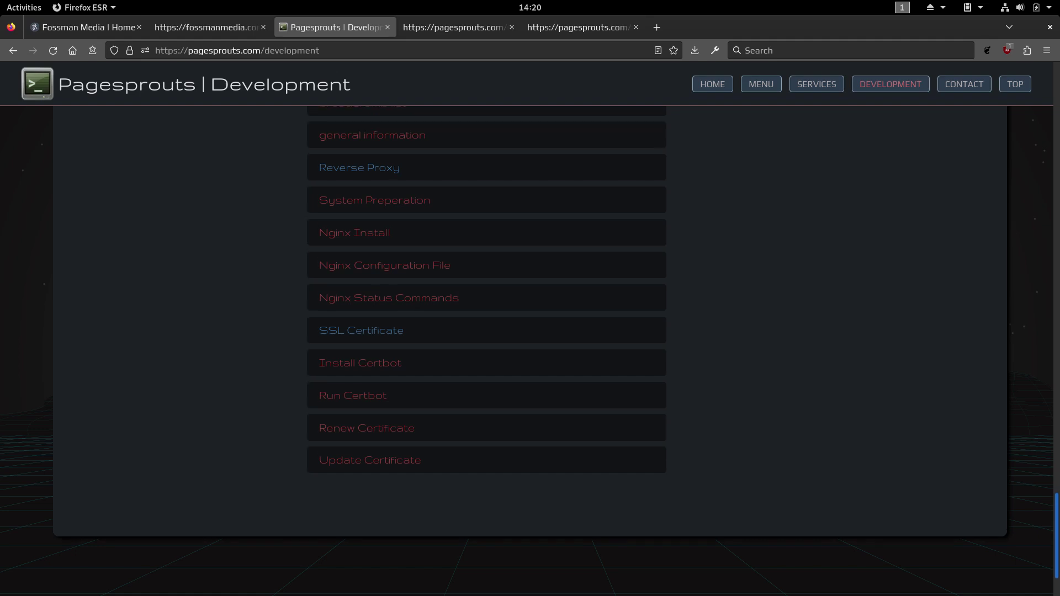
scroll(530, 351, "up", 18)
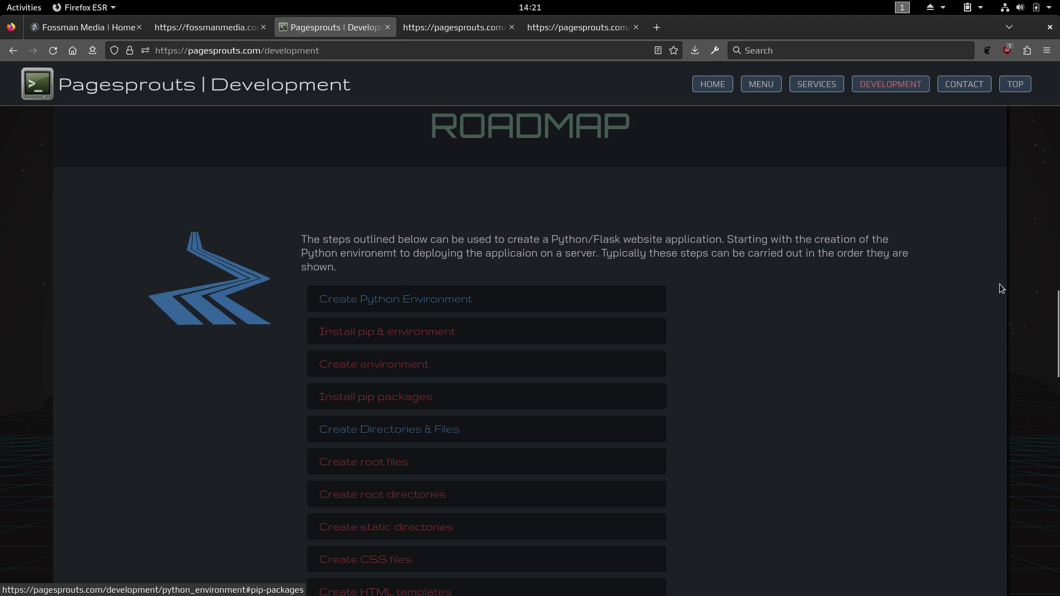
left_click_drag(1052, 298, 1057, 386)
- Open the main.py example and highlight its development-start code running on port 5000
left_click(541, 267)
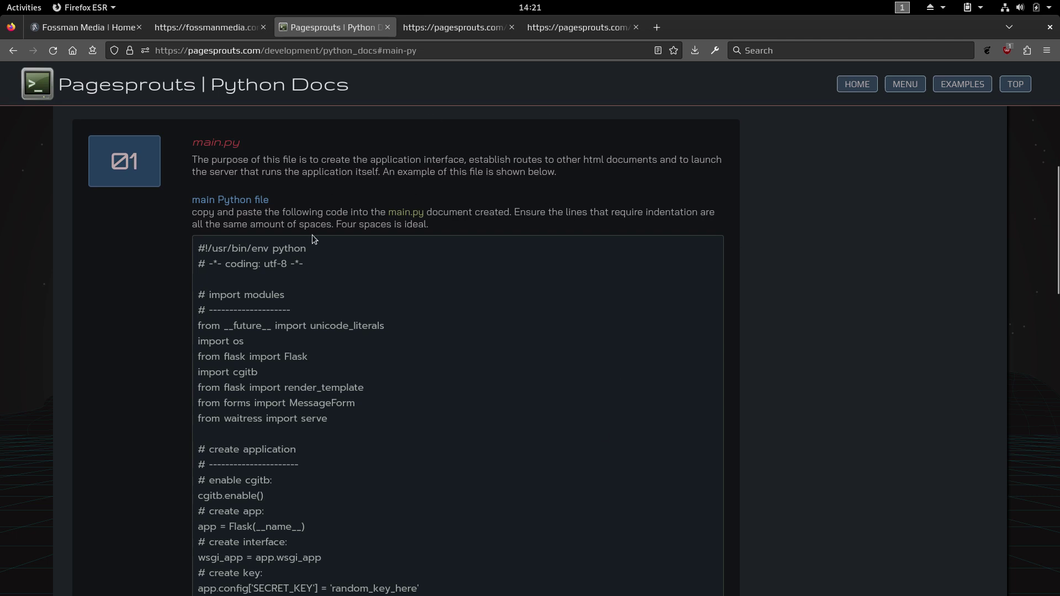
left_click_drag(1052, 233, 1057, 411)
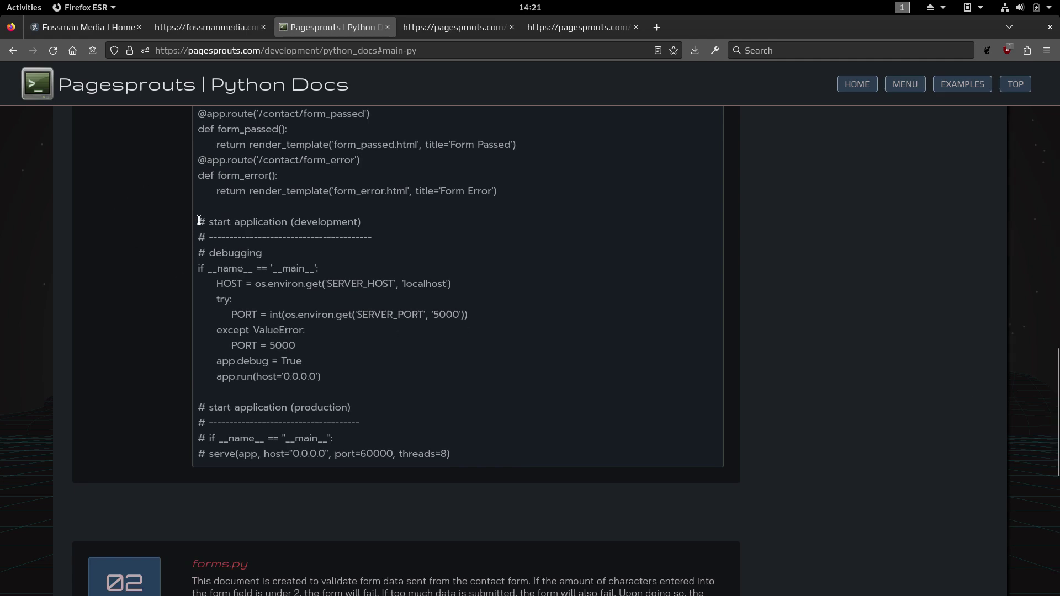
left_click_drag(199, 220, 346, 381)
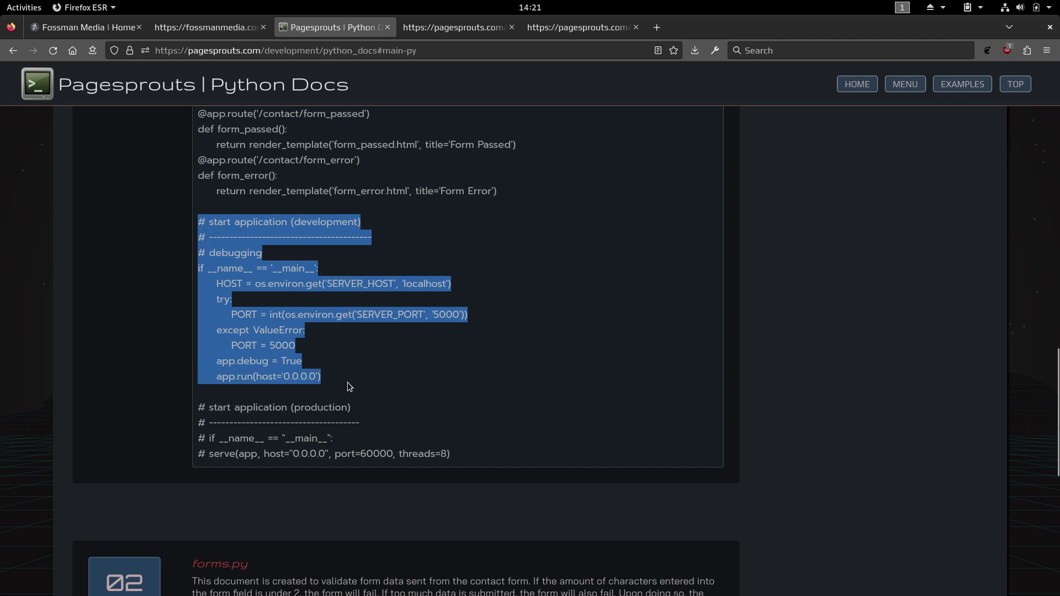
left_click(394, 366)
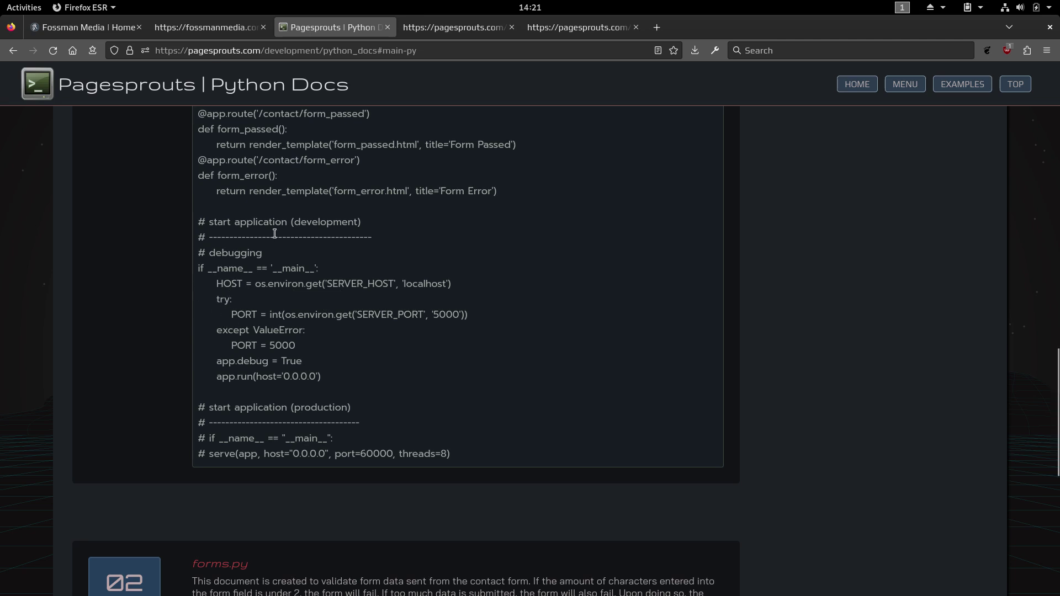
left_click(440, 27)
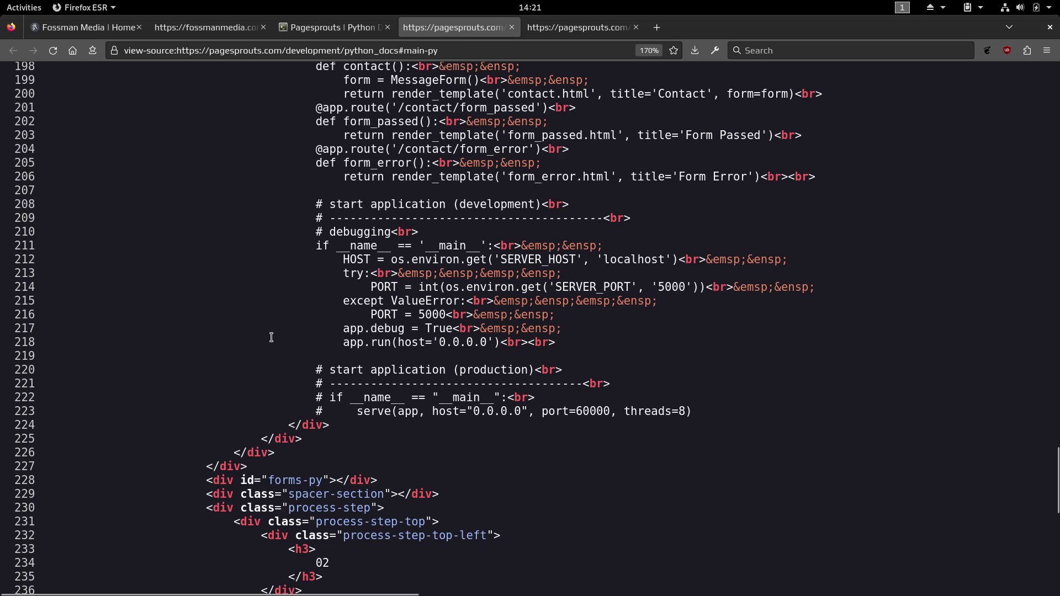
left_click_drag(315, 204, 696, 413)
left_click(506, 294)
left_click(329, 26)
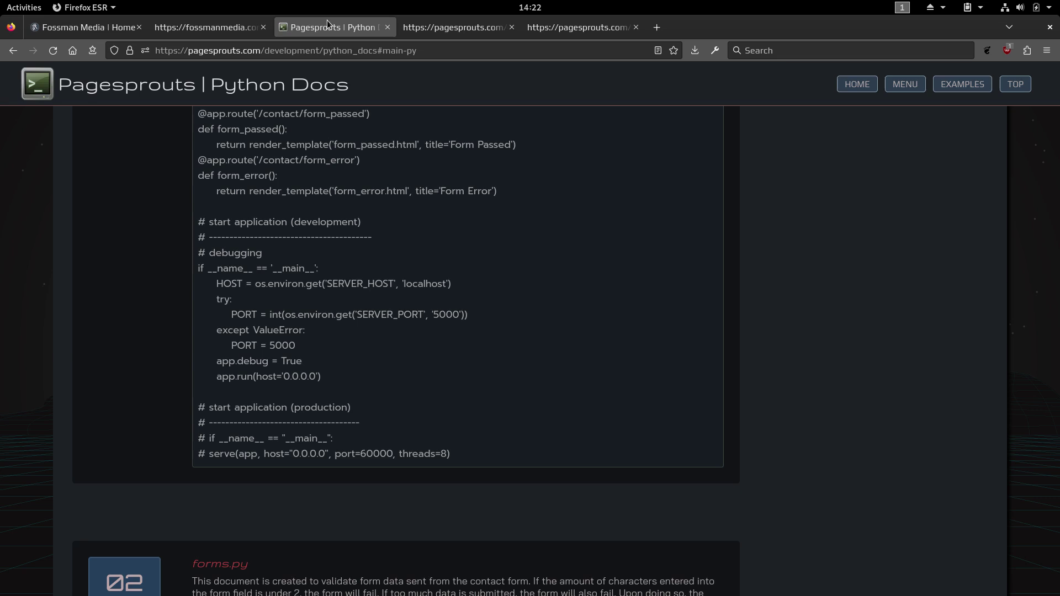
- Go through EXAMPLES > HTML Documents > contact.html and highlight the form-container code
left_click(962, 84)
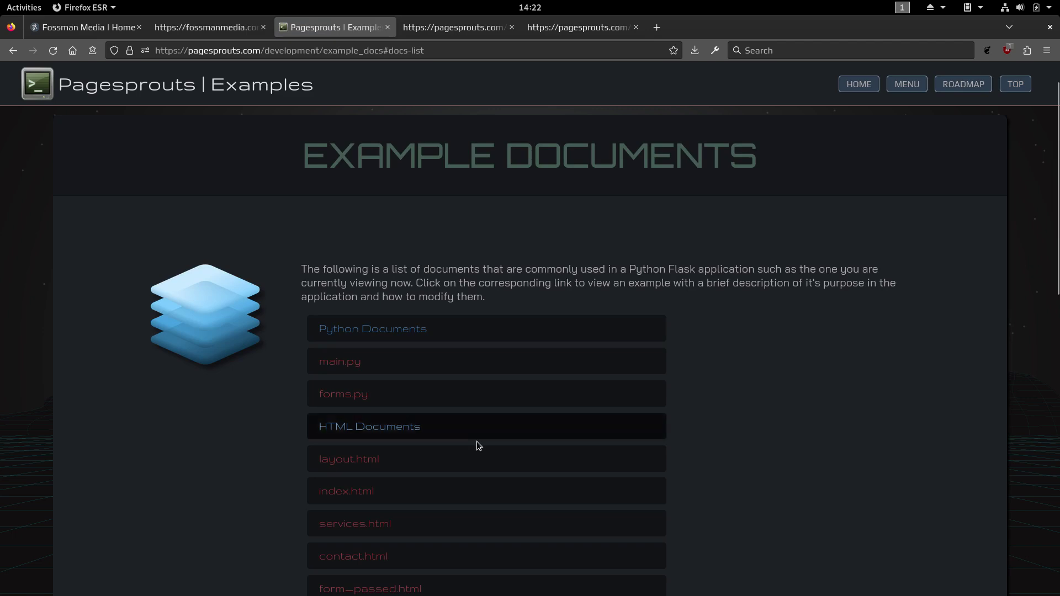
left_click(484, 423)
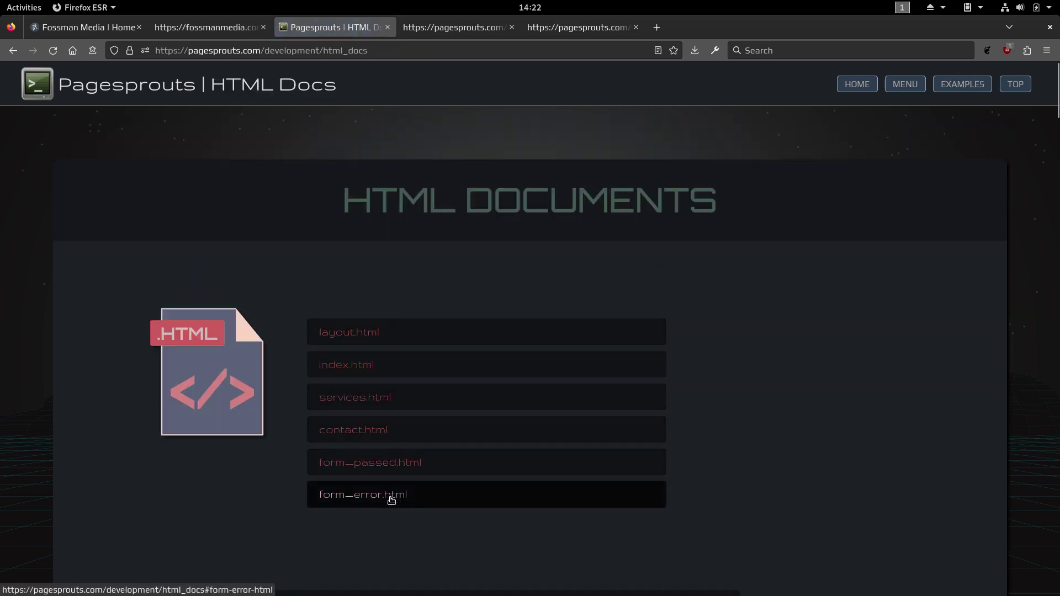
left_click(398, 434)
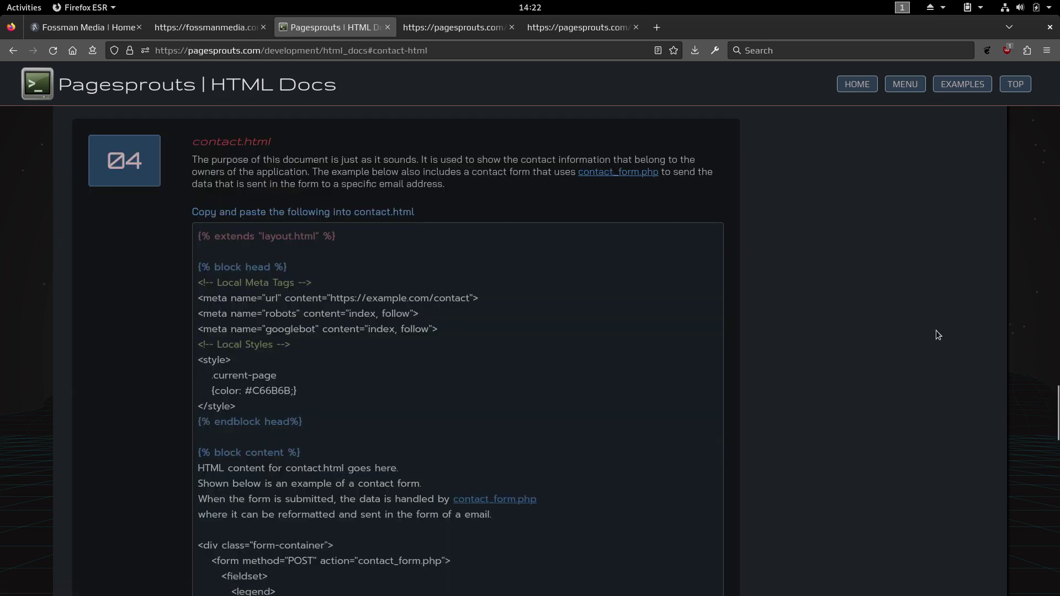
left_click_drag(1056, 391, 1057, 431)
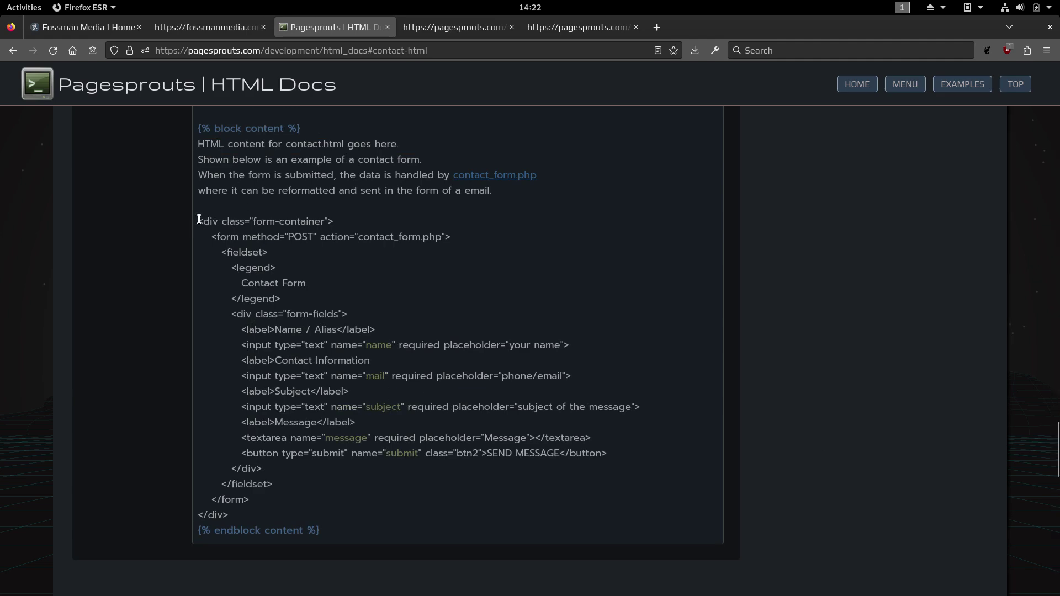
left_click_drag(200, 225, 299, 515)
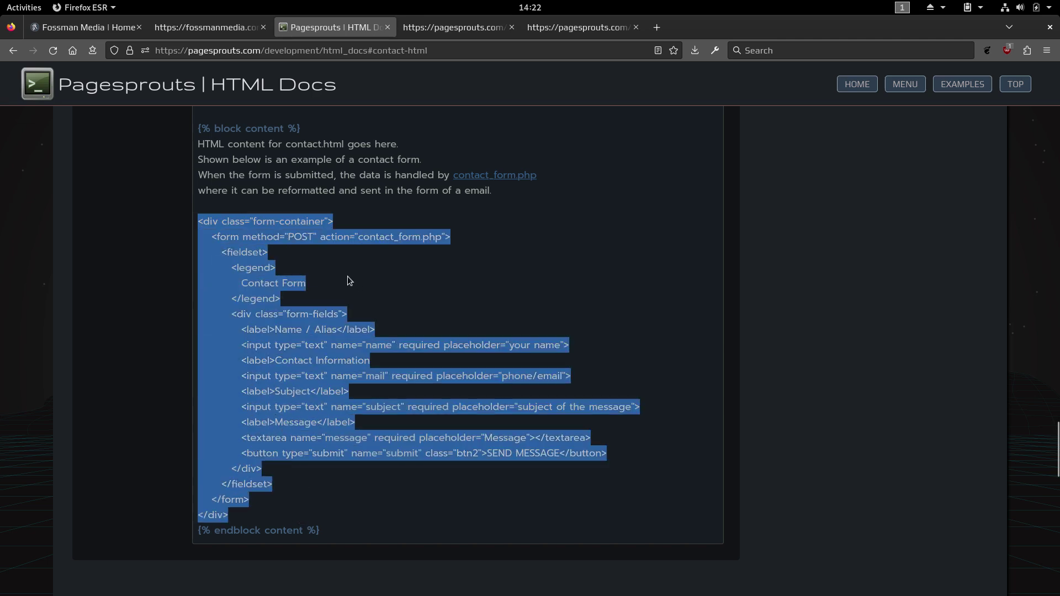
left_click(452, 287)
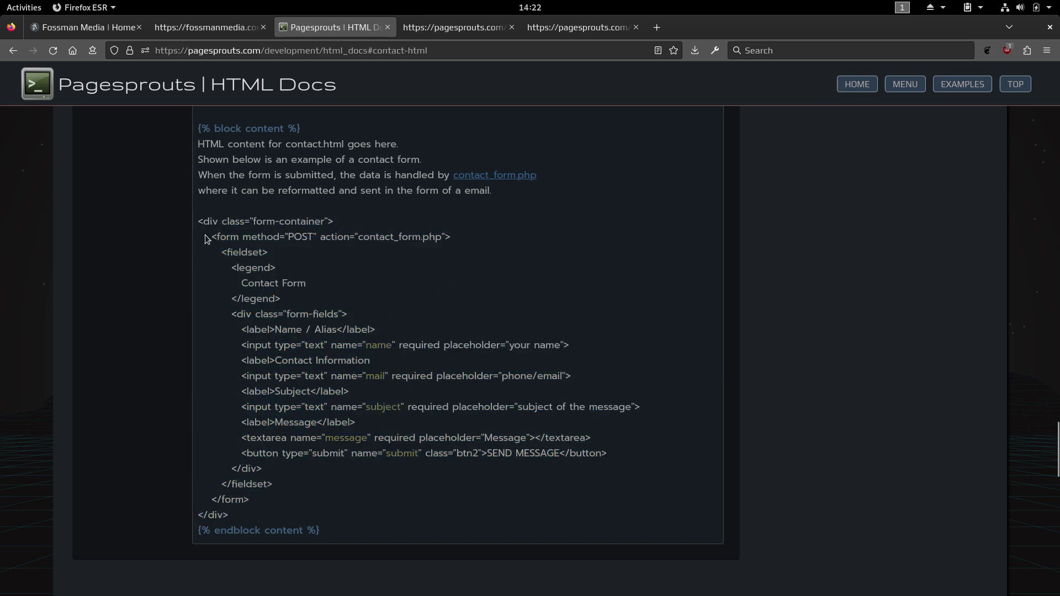
- View the HTML Docs page source and select source lines 386 to 422
left_click(574, 26)
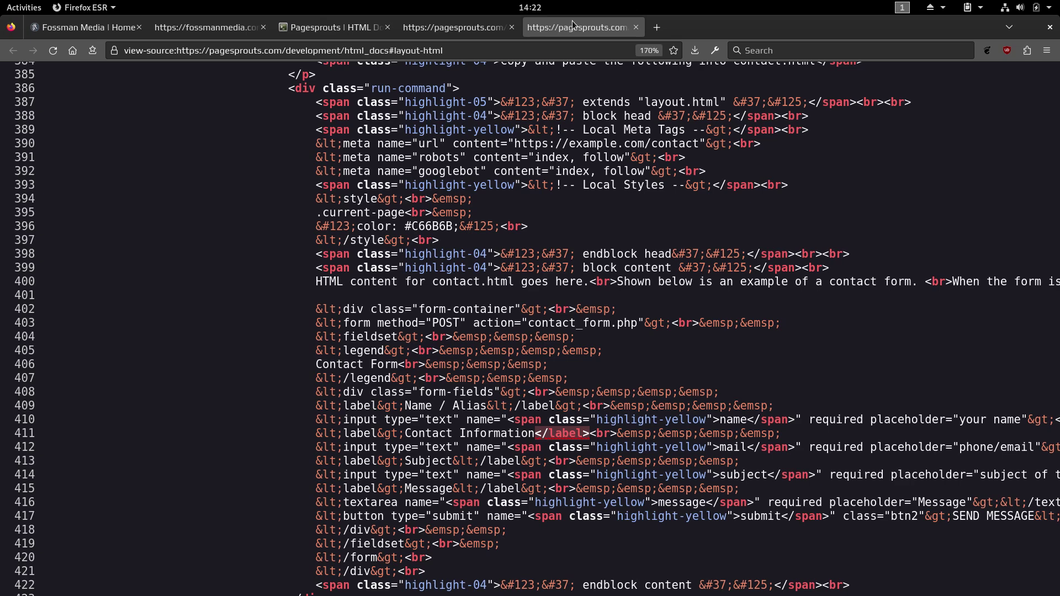
left_click_drag(288, 90, 850, 588)
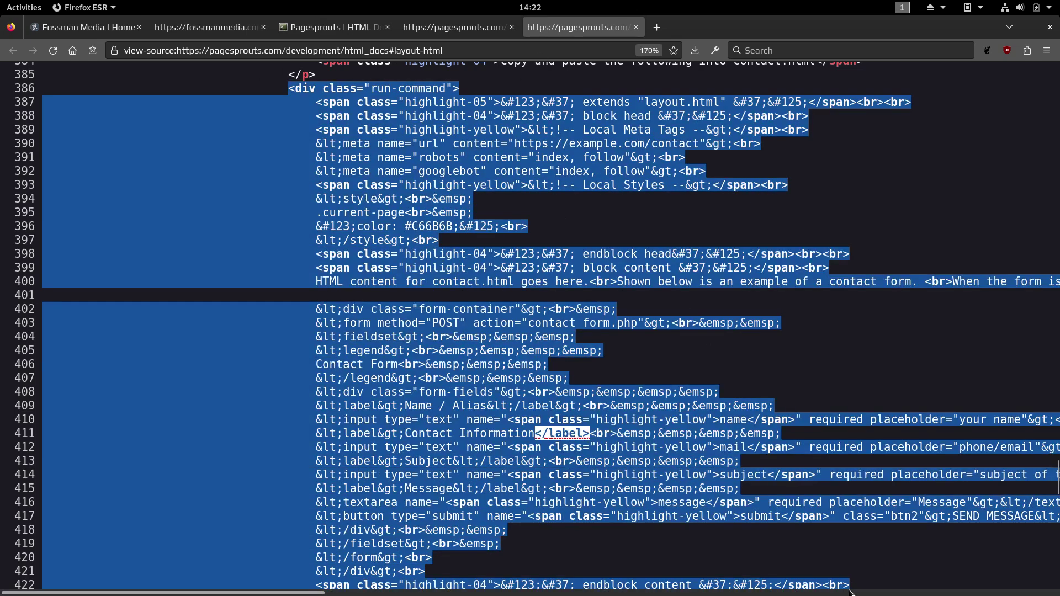
left_click(650, 371)
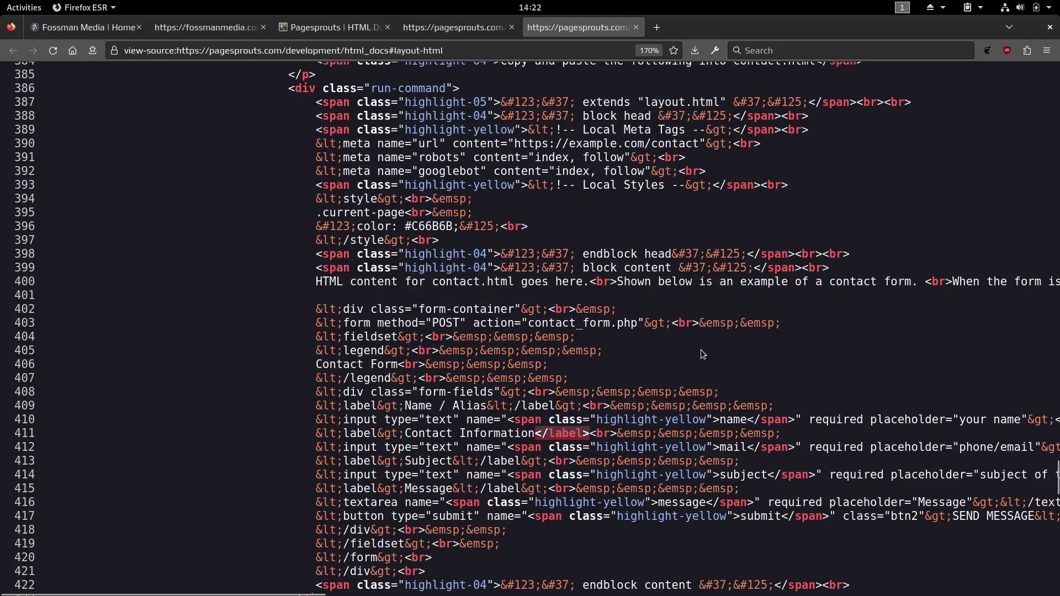
- Copy the whole contact form code example from the rendered HTML Docs page
left_click(336, 29)
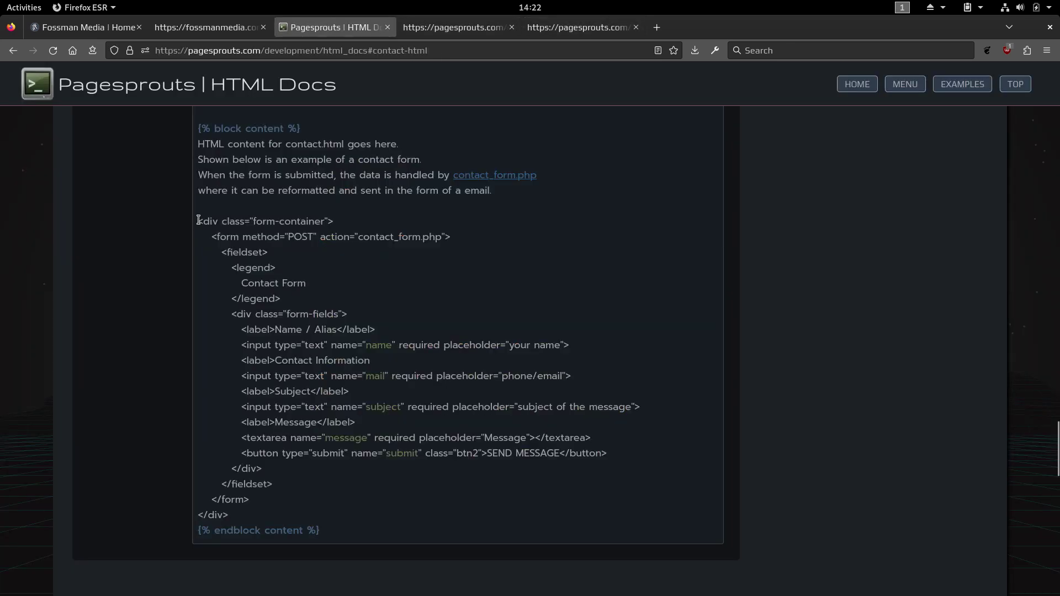
left_click_drag(197, 223, 265, 519)
right_click(277, 383)
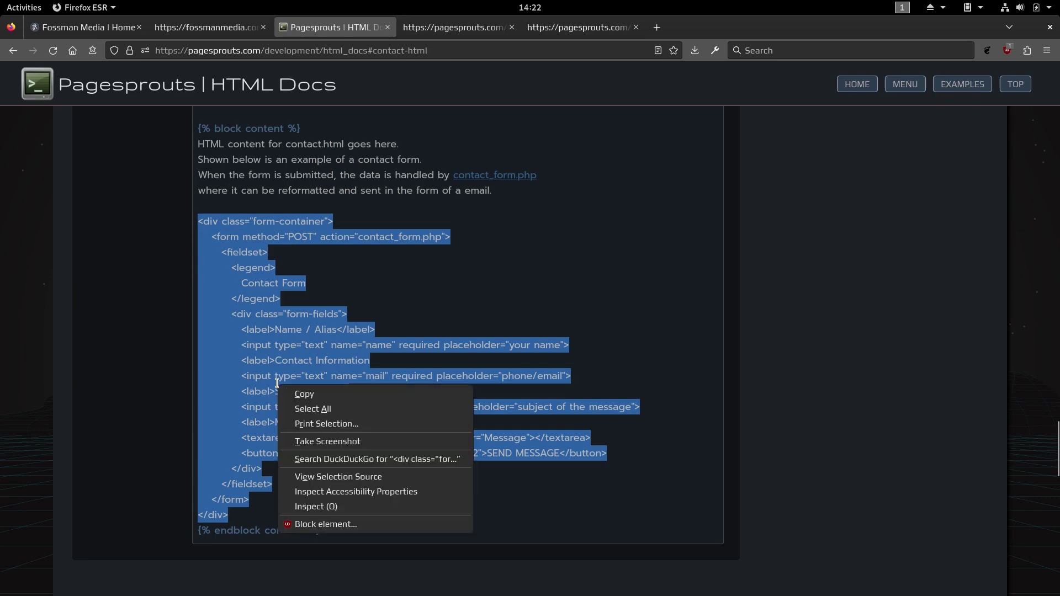
left_click(311, 397)
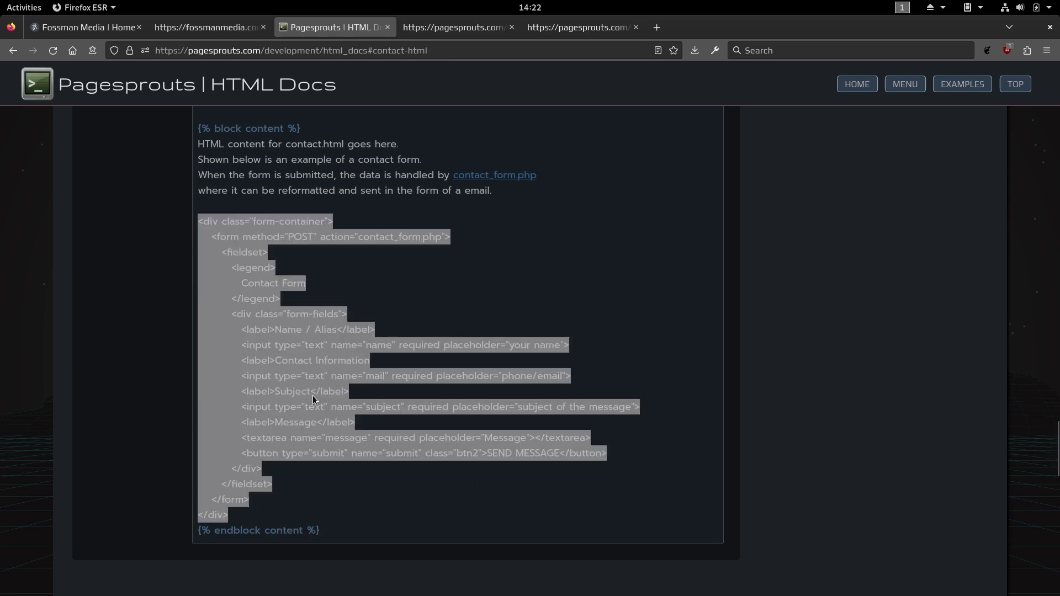
key("super")
- Paste the contact form code into a new Text Editor document, check its indentation, and discard it
left_click(26, 396)
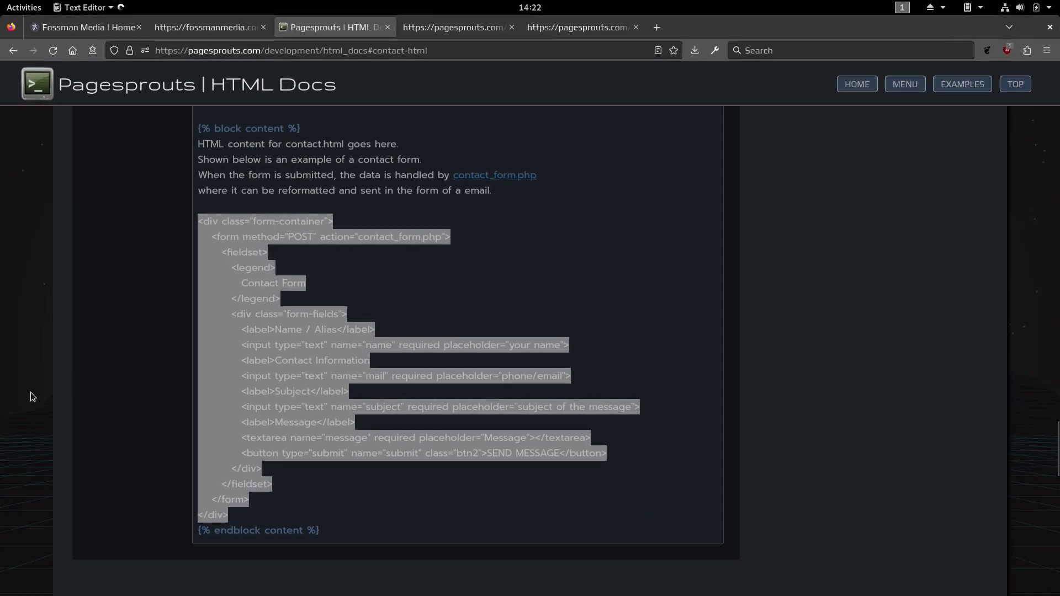
right_click(277, 178)
left_click(300, 247)
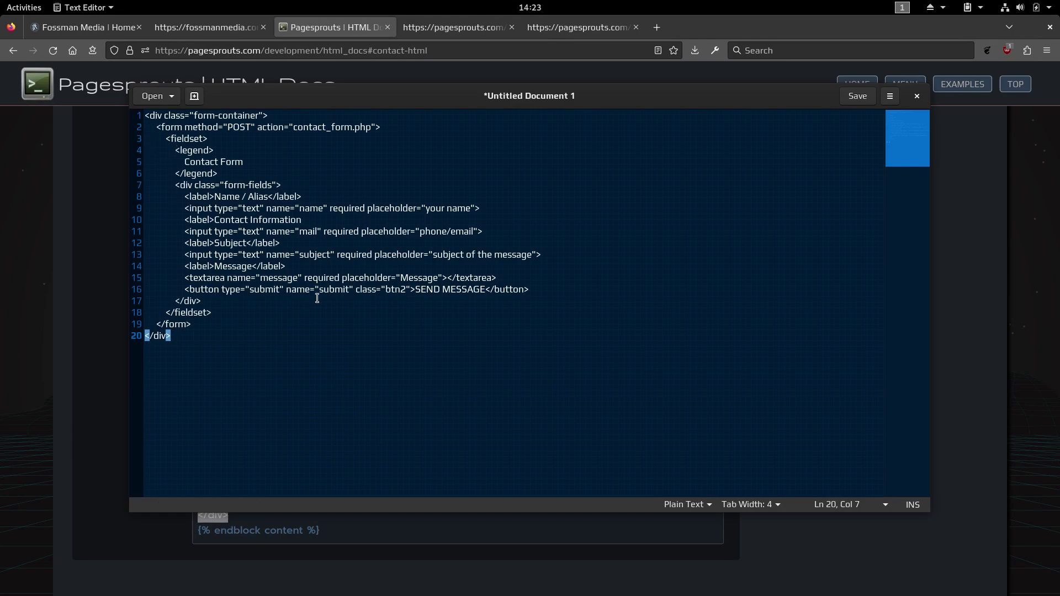
left_click(694, 209)
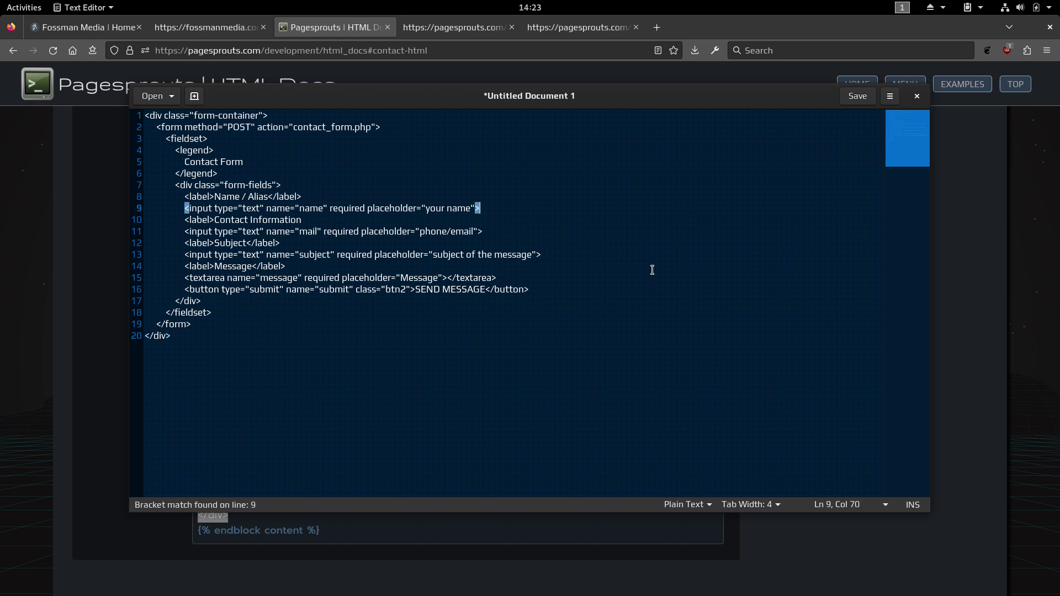
left_click(472, 456)
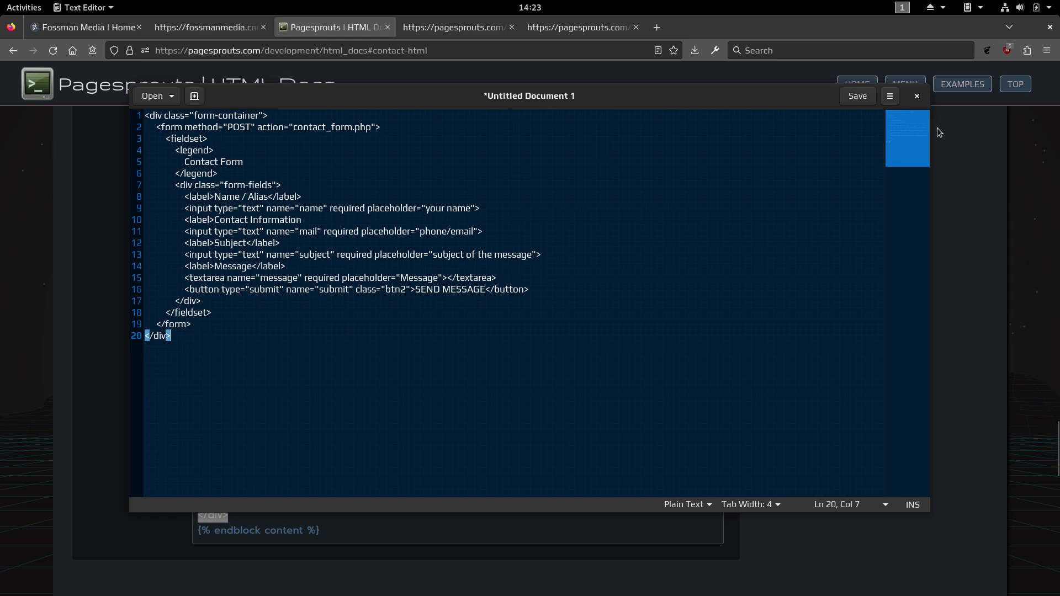
left_click(917, 97)
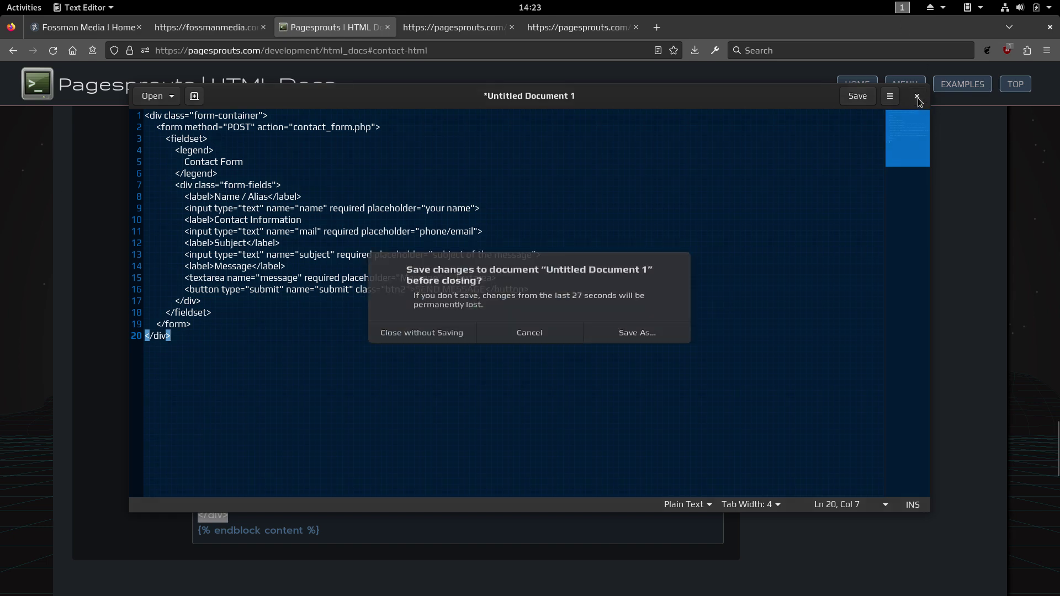
left_click(389, 336)
left_click(551, 236)
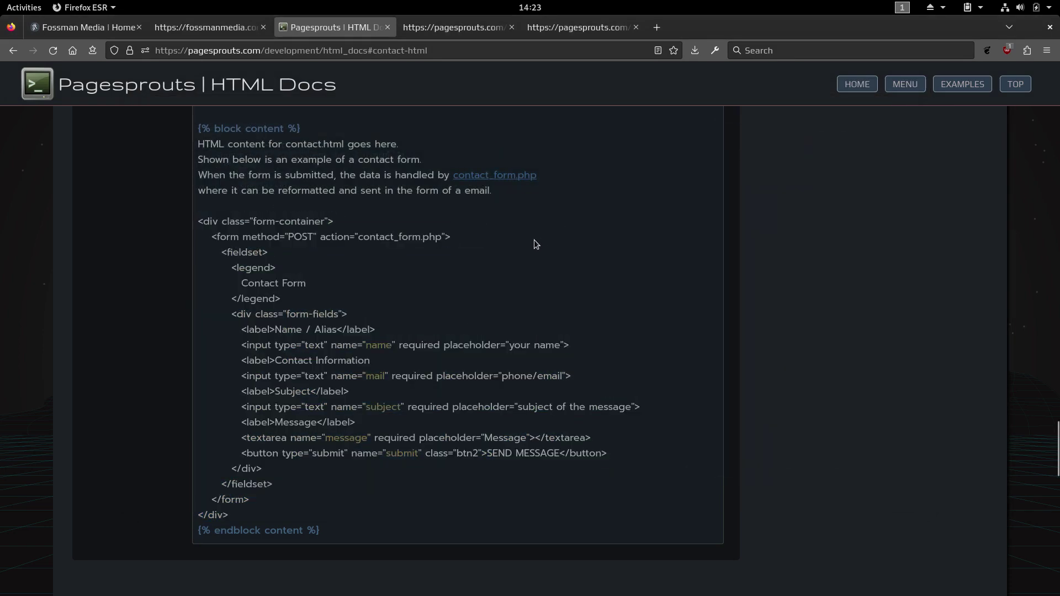
- Open Fossman Media's Networking page, scroll its topics, glance at Pagesprouts, then return
left_click(79, 27)
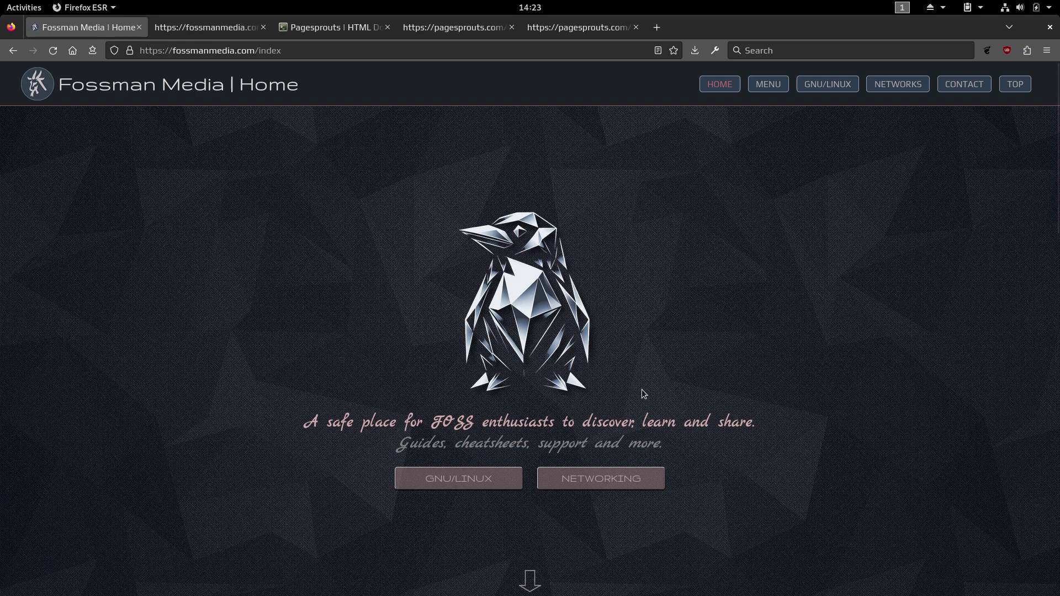
left_click(607, 477)
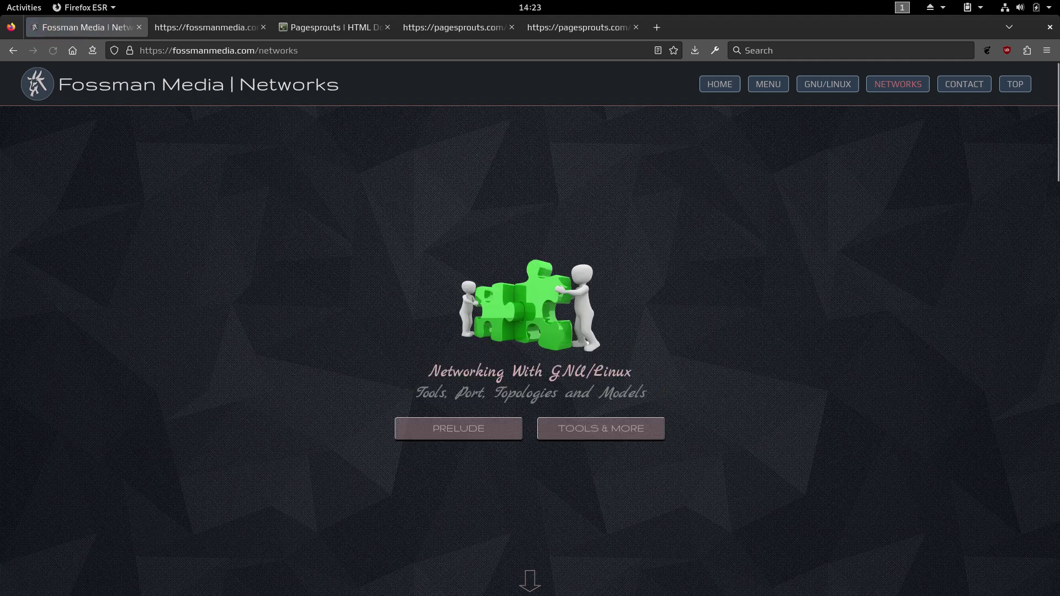
left_click(1052, 268)
left_click_drag(1052, 268, 663, 110)
left_click(318, 28)
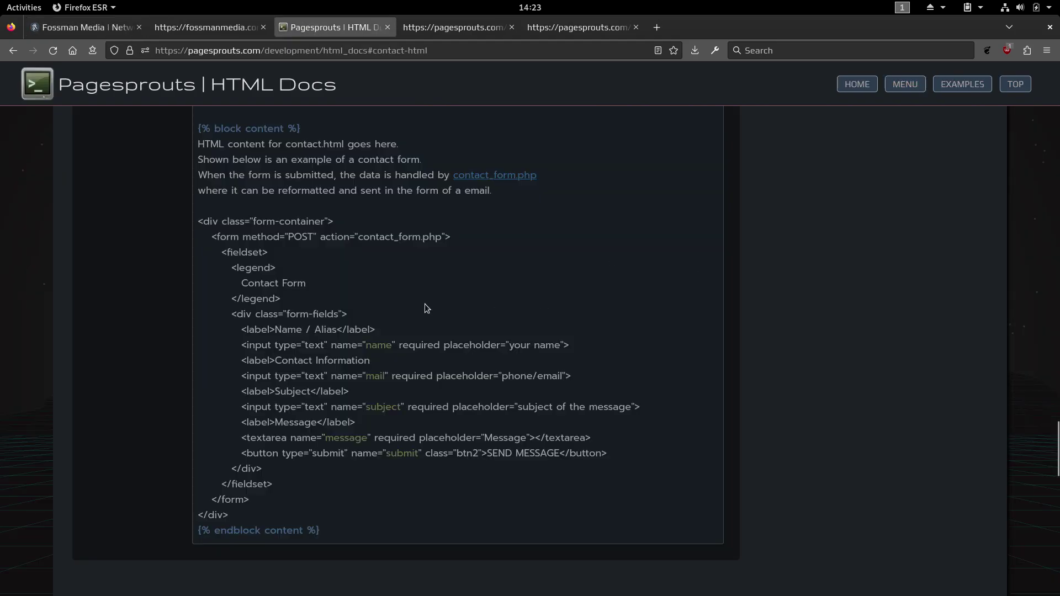
left_click(80, 29)
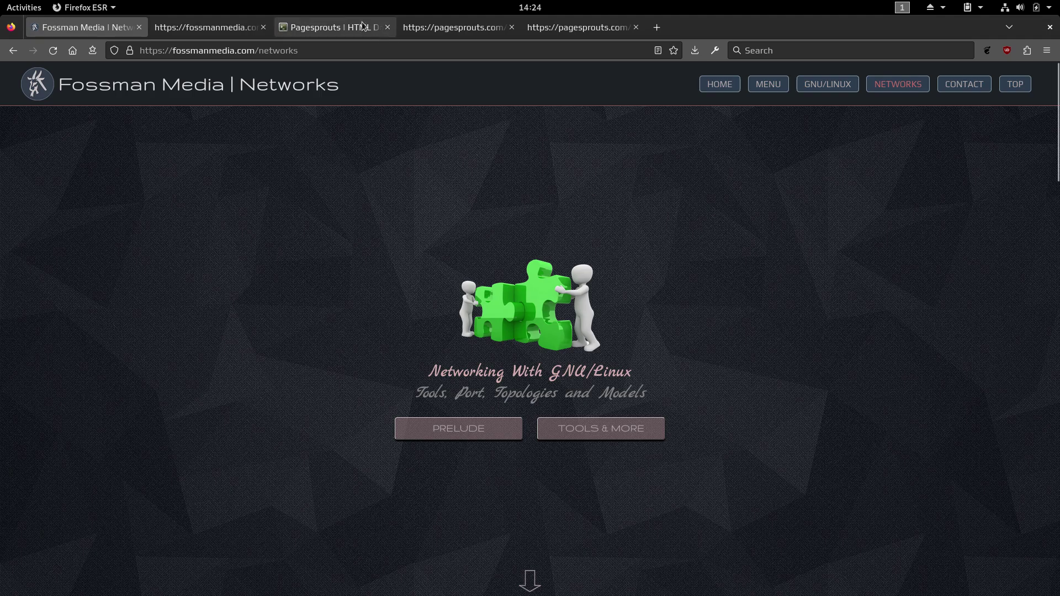
- Load the Pagesprouts home page via its logo, then the Fossman Media home page likewise
left_click(336, 27)
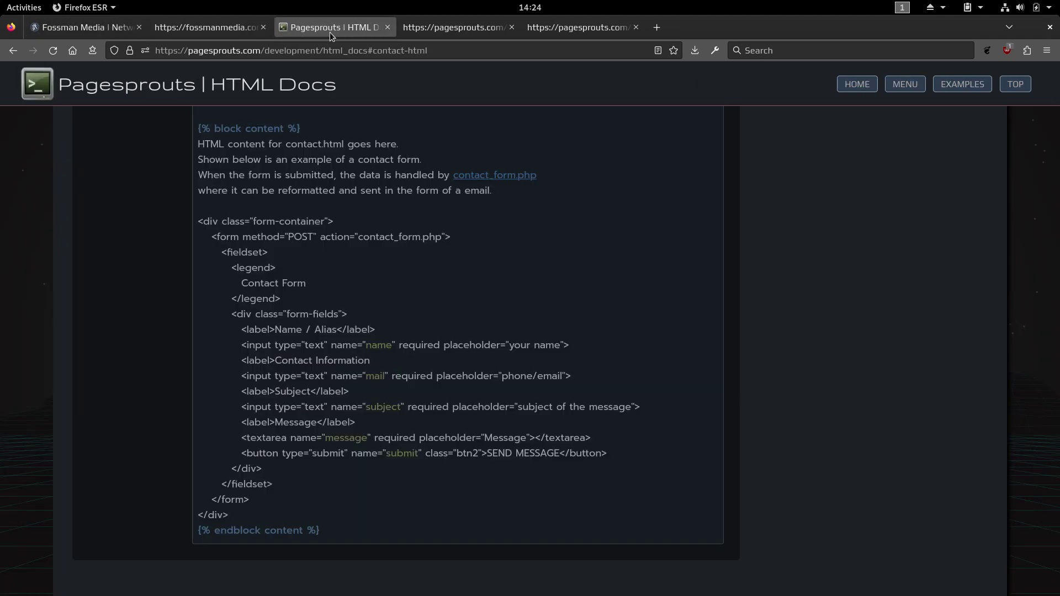
left_click(37, 84)
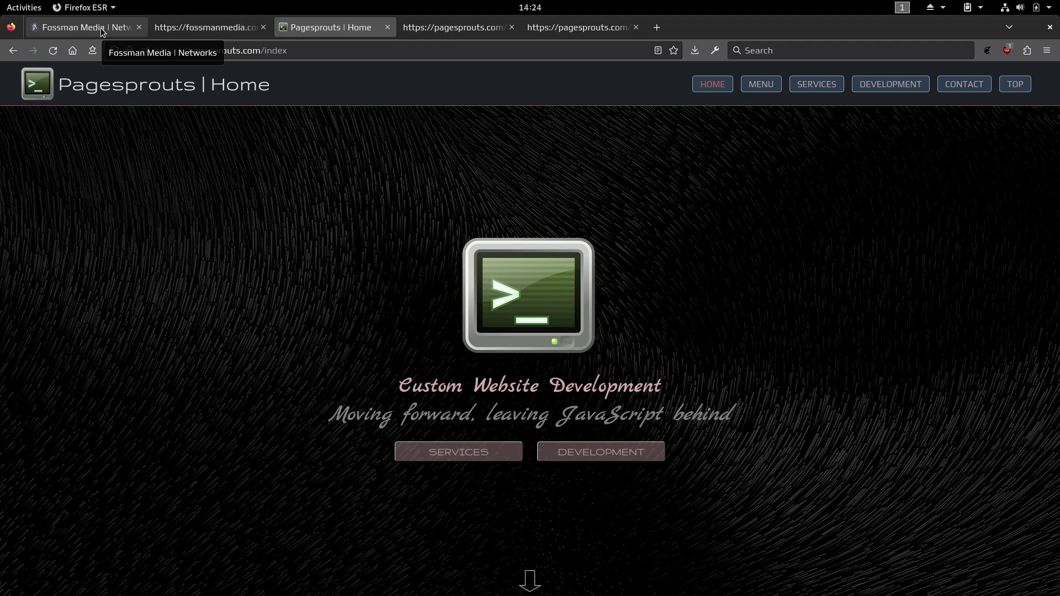
left_click(101, 27)
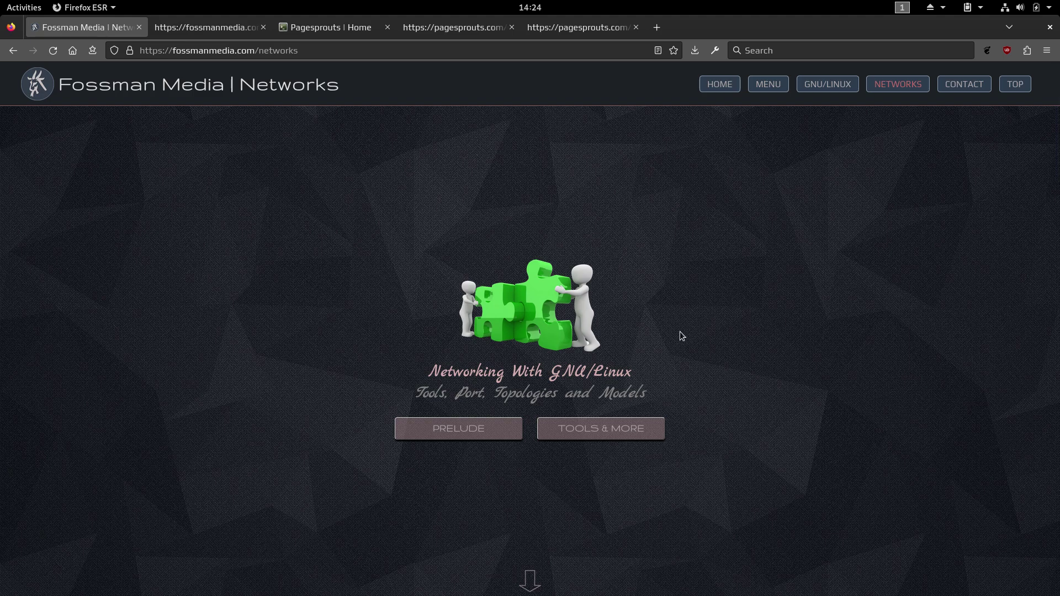
left_click(47, 83)
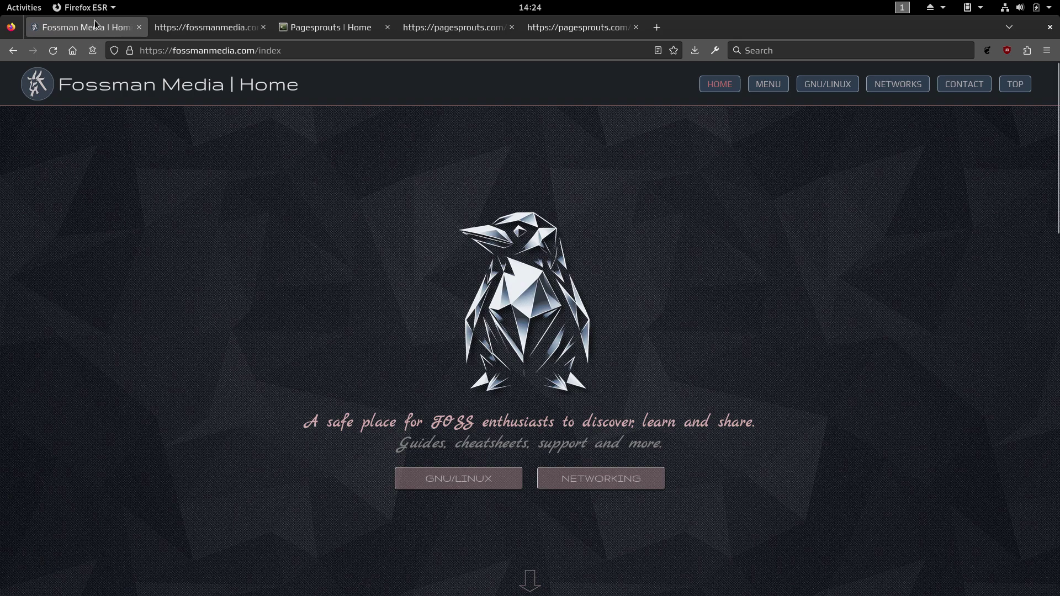
- Toggle between the Pagesprouts and Fossman Media home page tabs, ending on Fossman Media
left_click(313, 29)
left_click(87, 33)
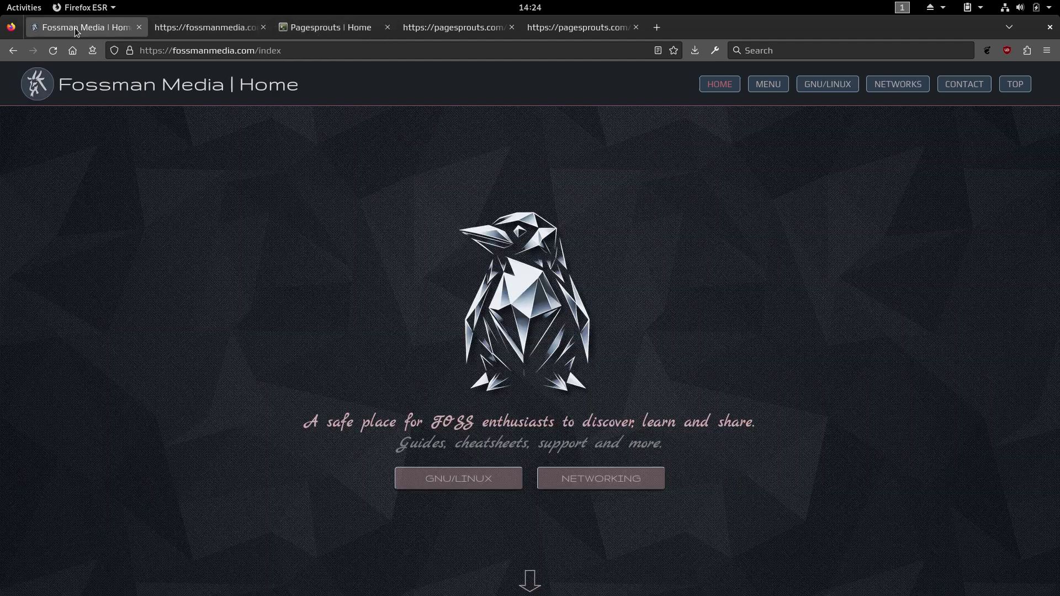
left_click(312, 32)
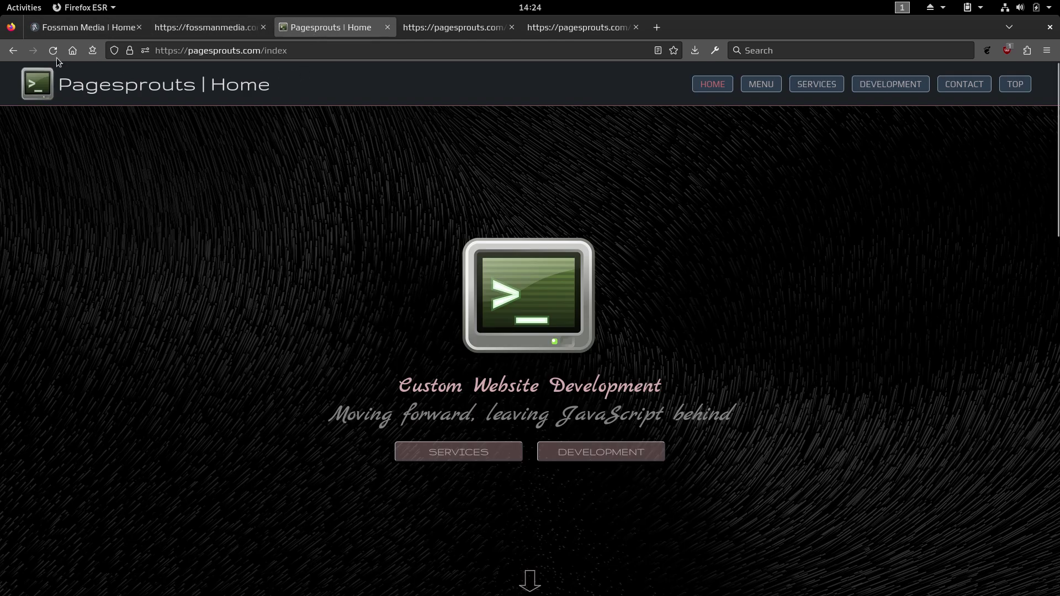
left_click(87, 28)
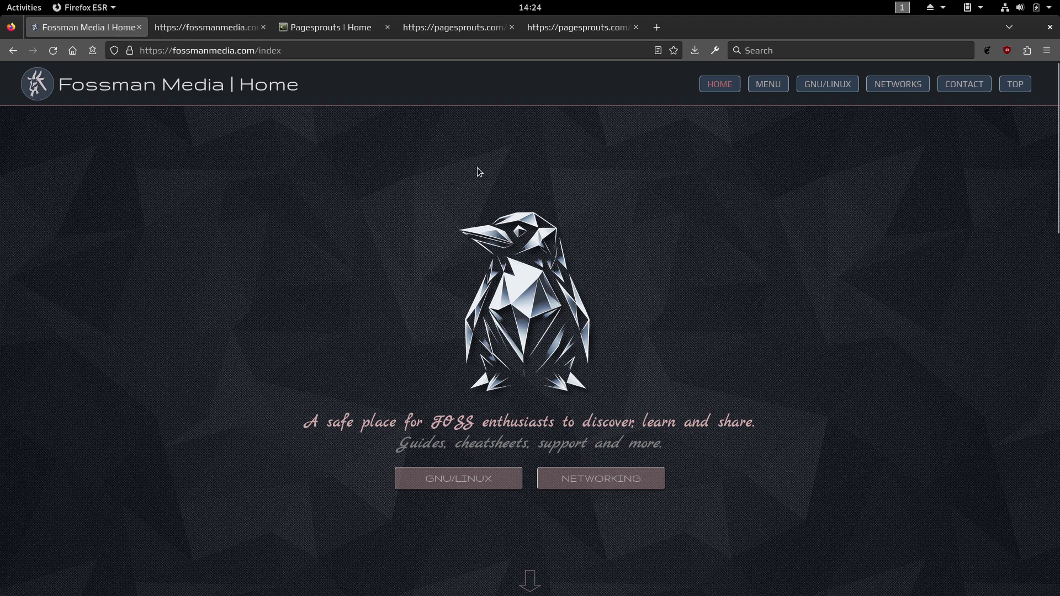